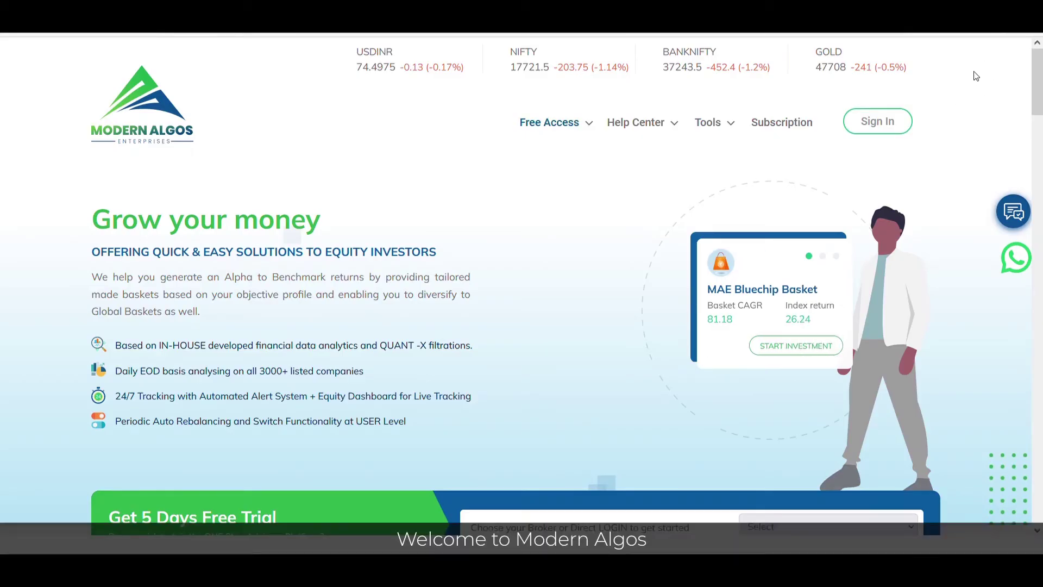
Step: Pick the MAE Bluechip Basket under Equity Basket and bring up its Execute Trade confirmation
scroll(976, 87, down, 2)
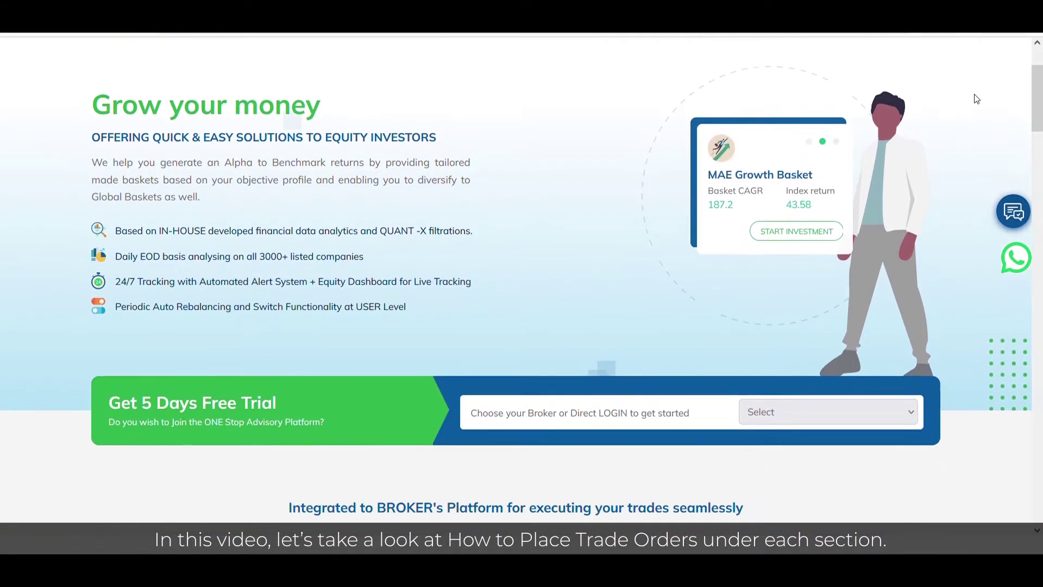
scroll(976, 99, down, 4)
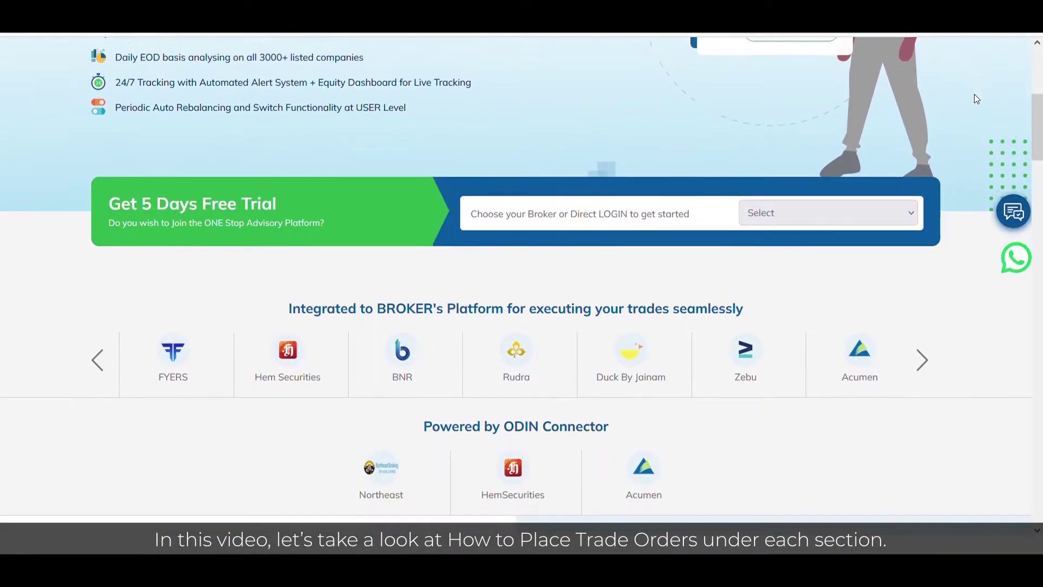
scroll(975, 95, down, 4)
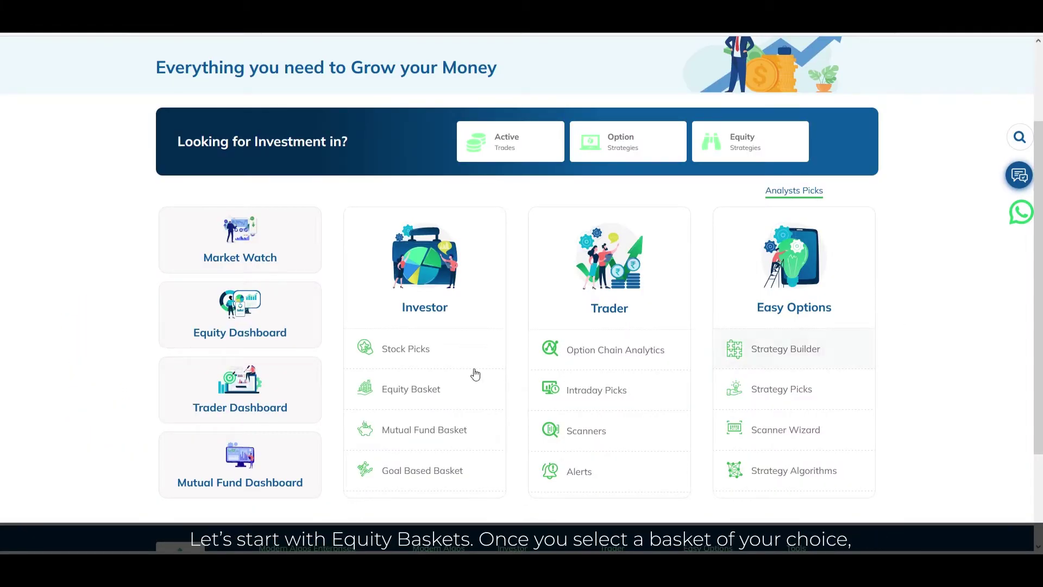
click(414, 398)
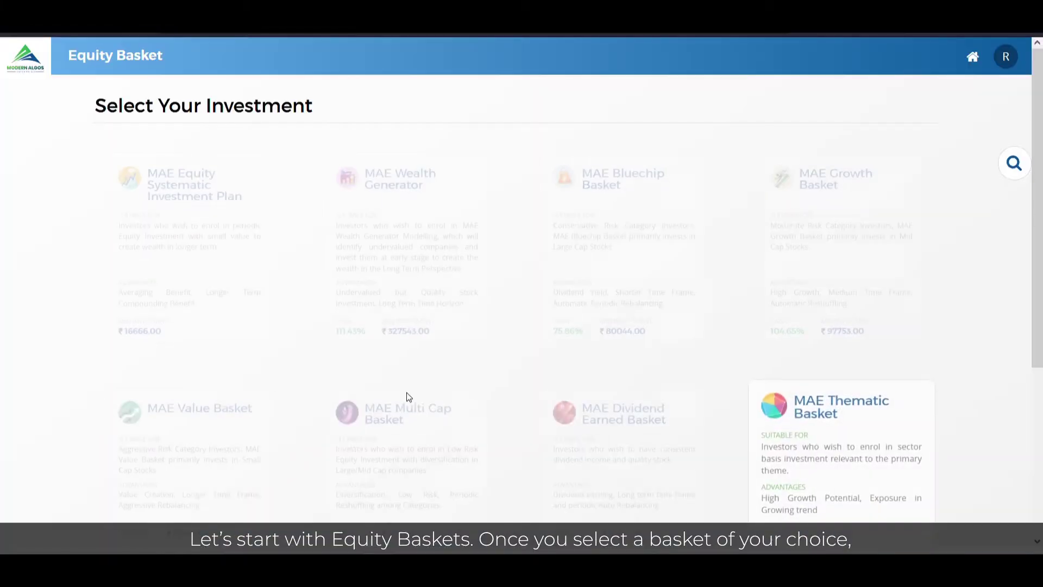
click(590, 171)
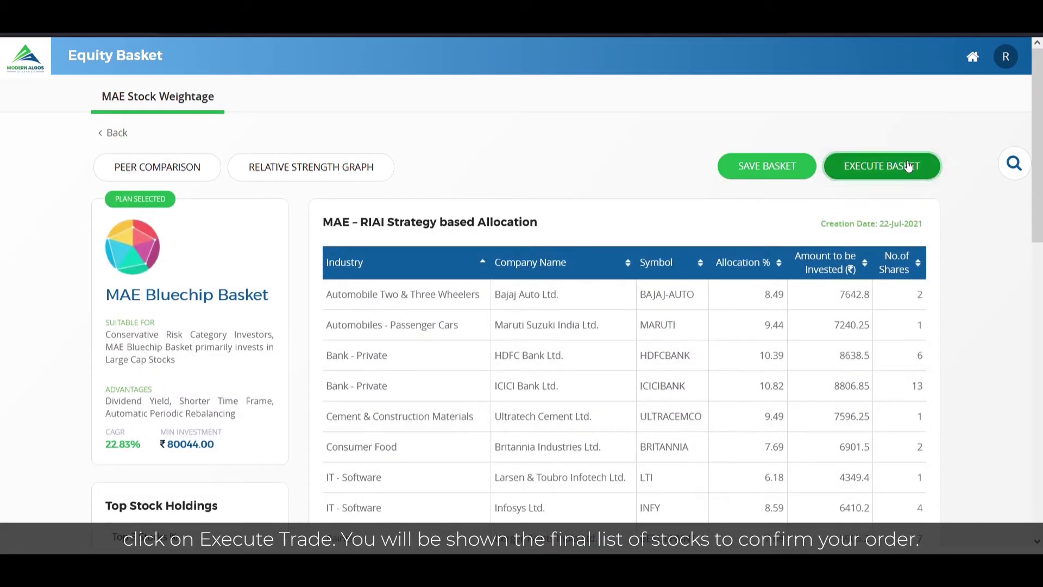
click(909, 166)
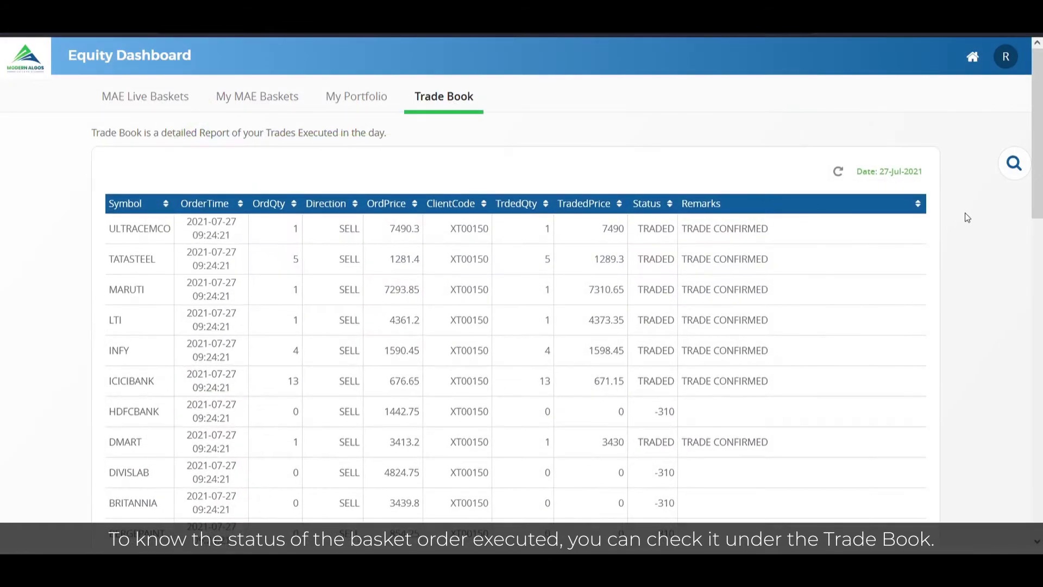
Step: Scroll through the Trade Book's list of executed and rejected basket orders
scroll(964, 213, down, 2)
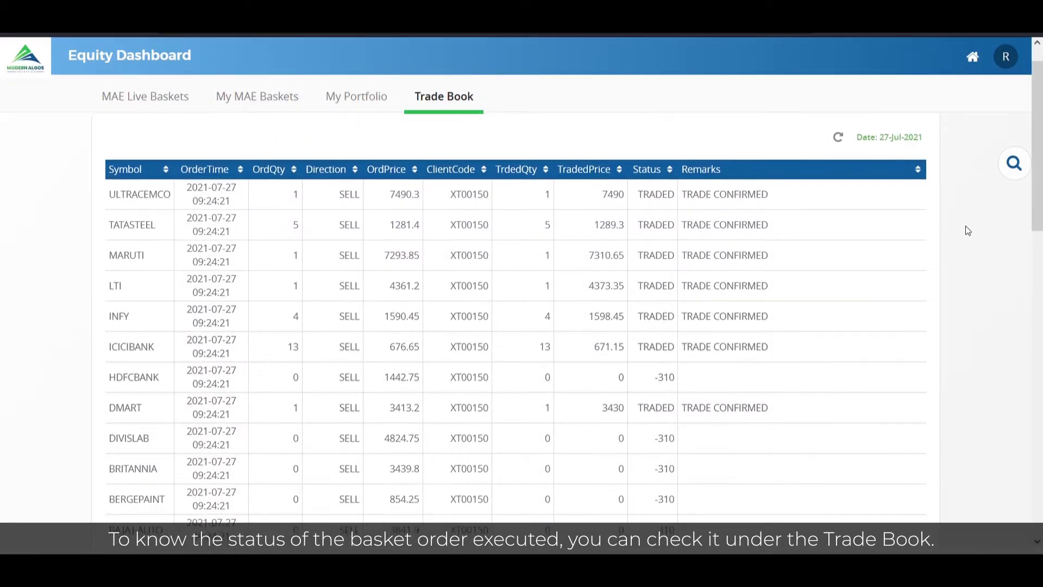
scroll(965, 226, down, 4)
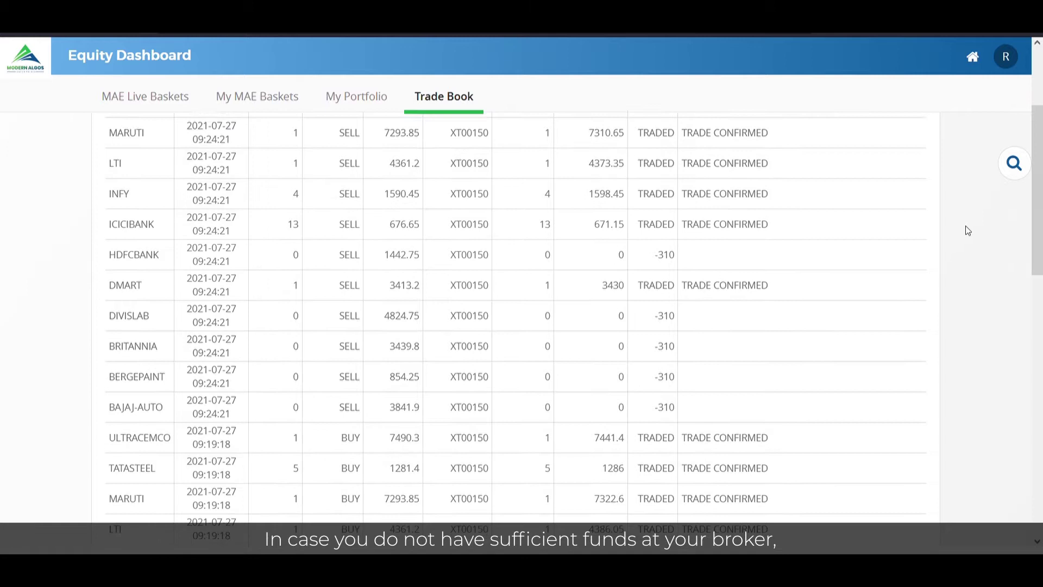
scroll(965, 226, down, 4)
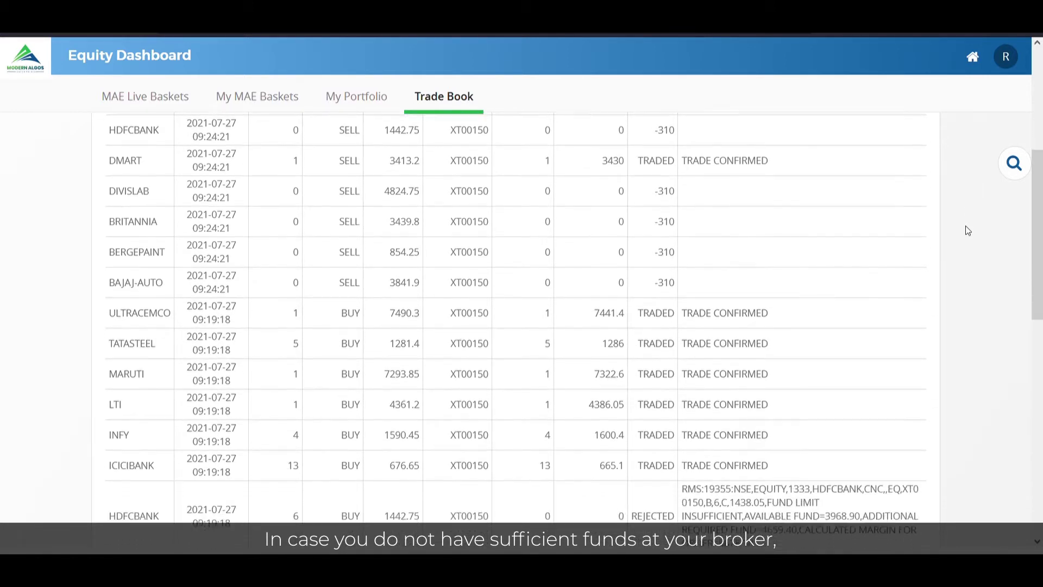
scroll(966, 226, down, 4)
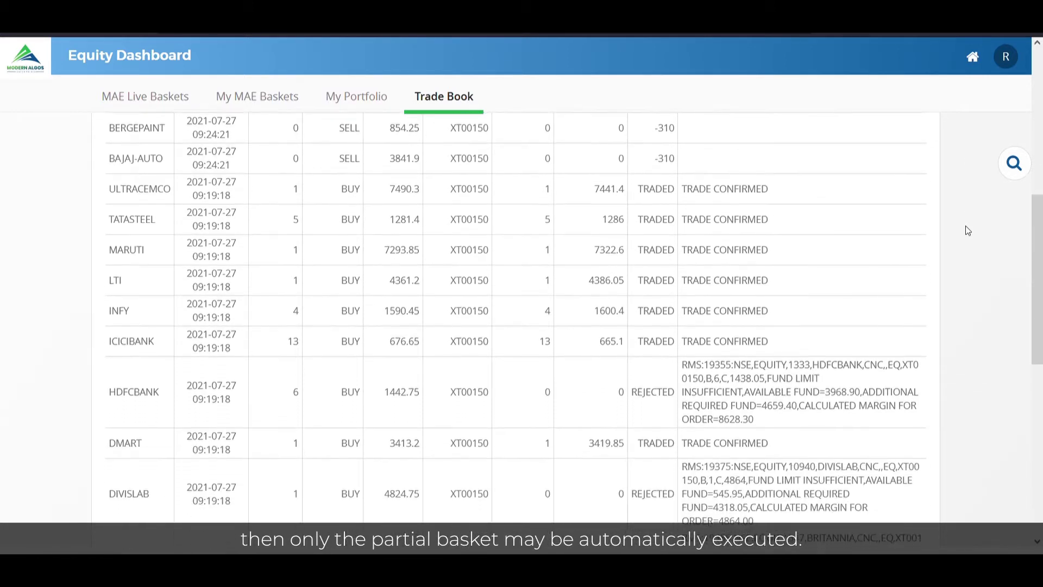
scroll(966, 230, down, 4)
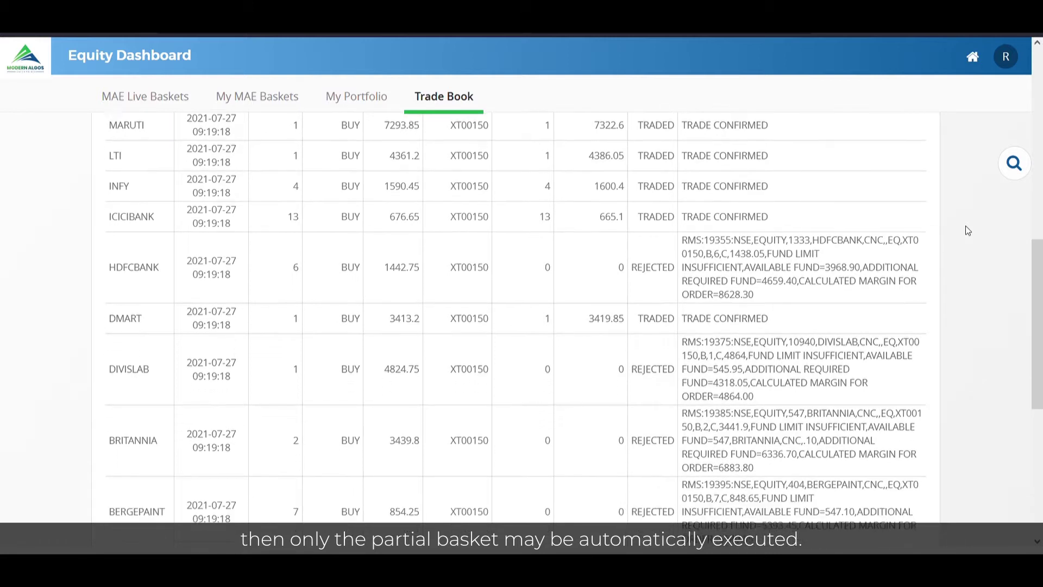
scroll(966, 226, down, 4)
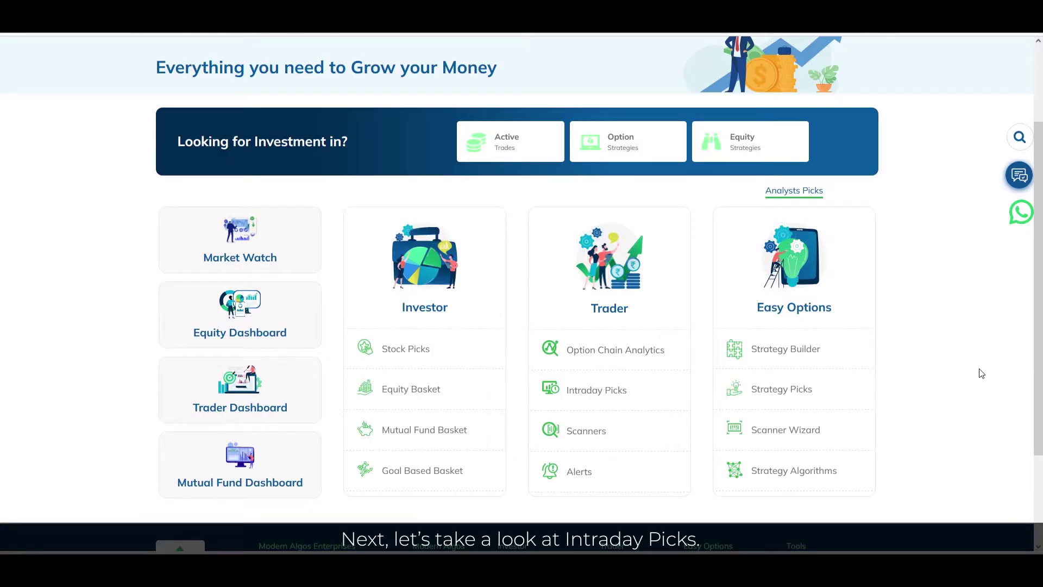
Step: Browse the Equity, Futures, Options and Commodities intraday picks, then start a TECHMEQ sell order
click(593, 395)
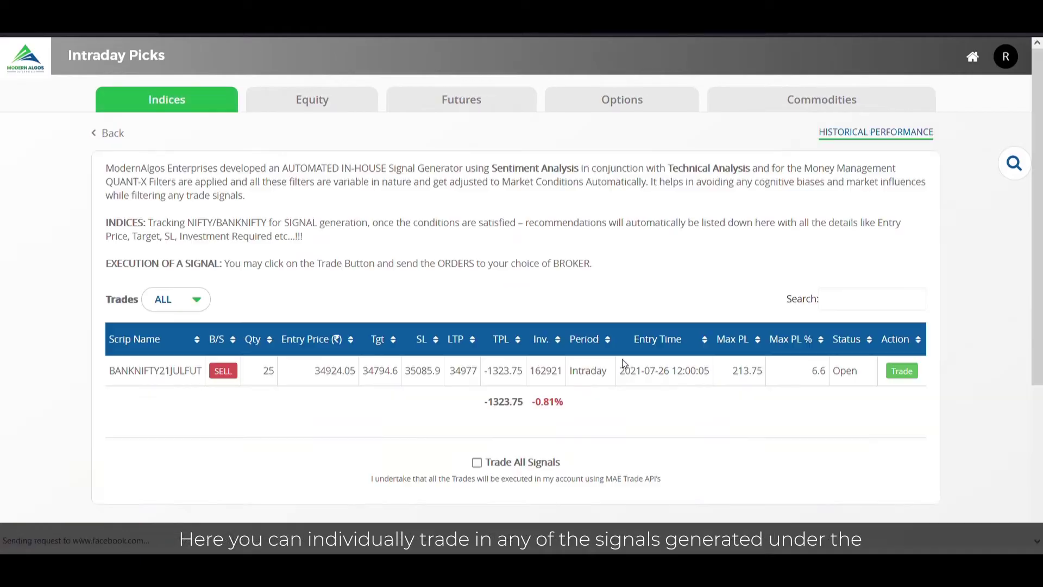
scroll(623, 363, down, 3)
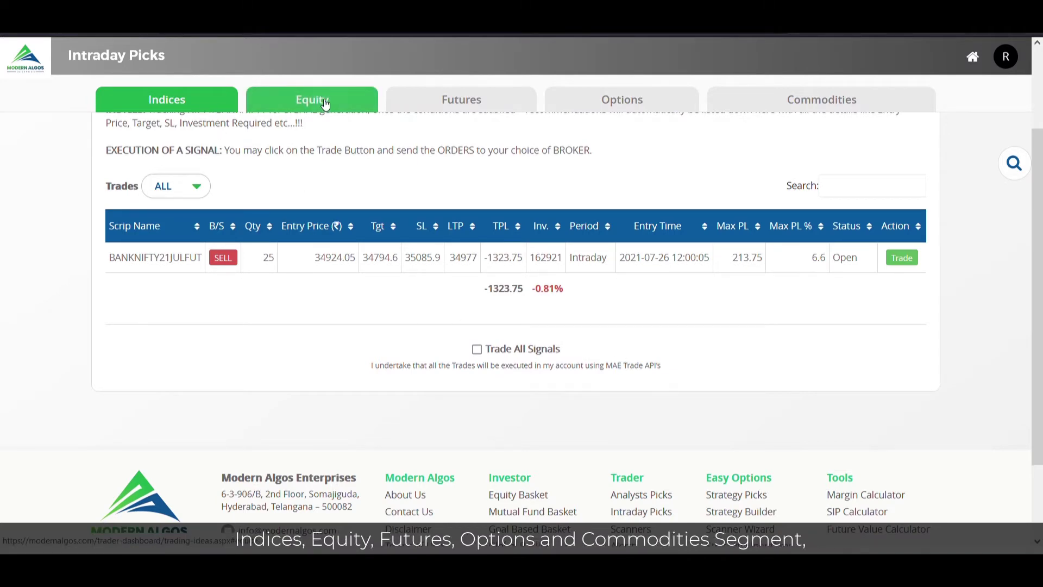
click(303, 103)
click(457, 104)
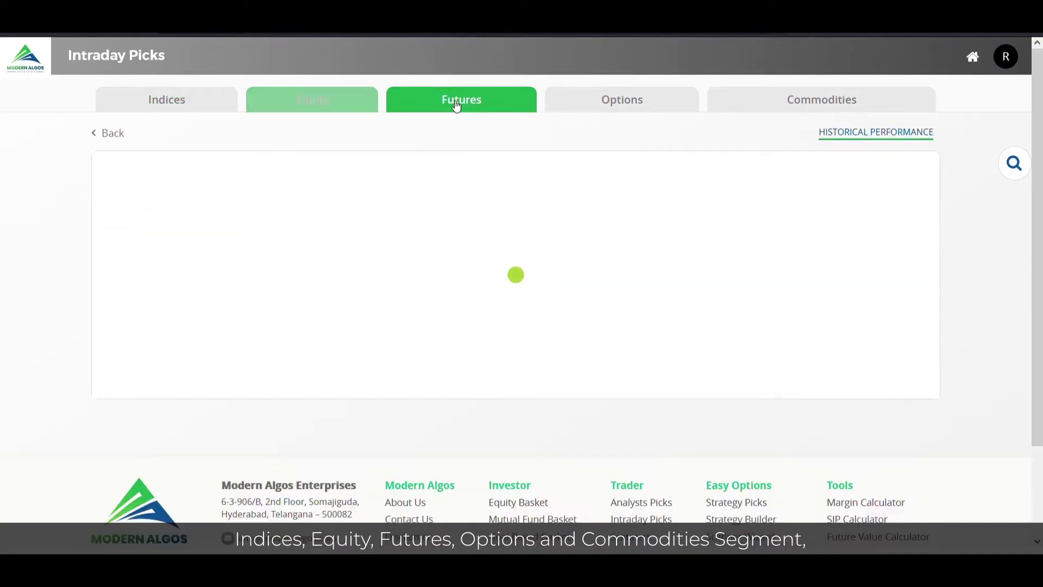
click(619, 101)
click(770, 101)
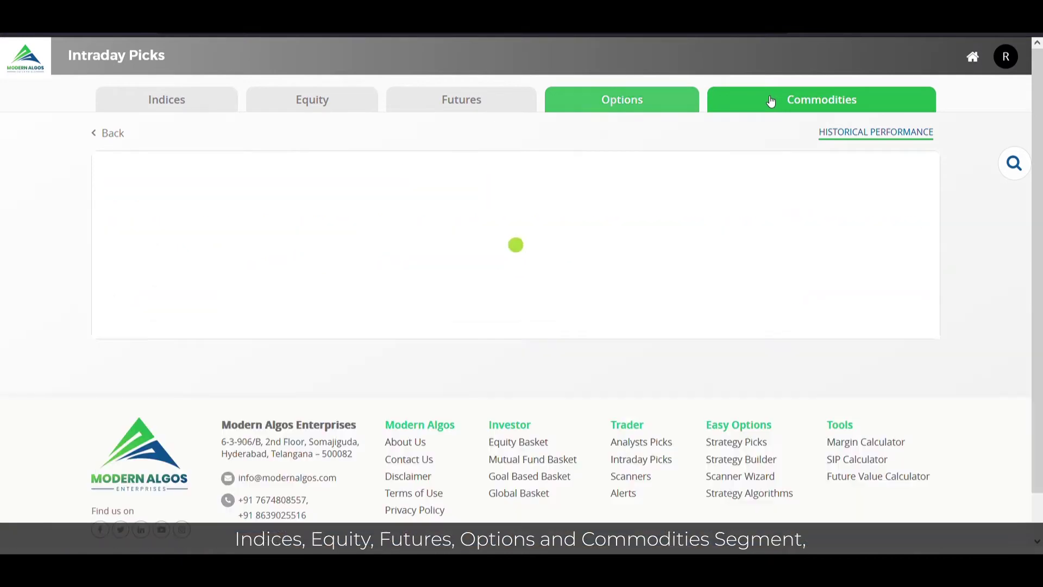
click(297, 105)
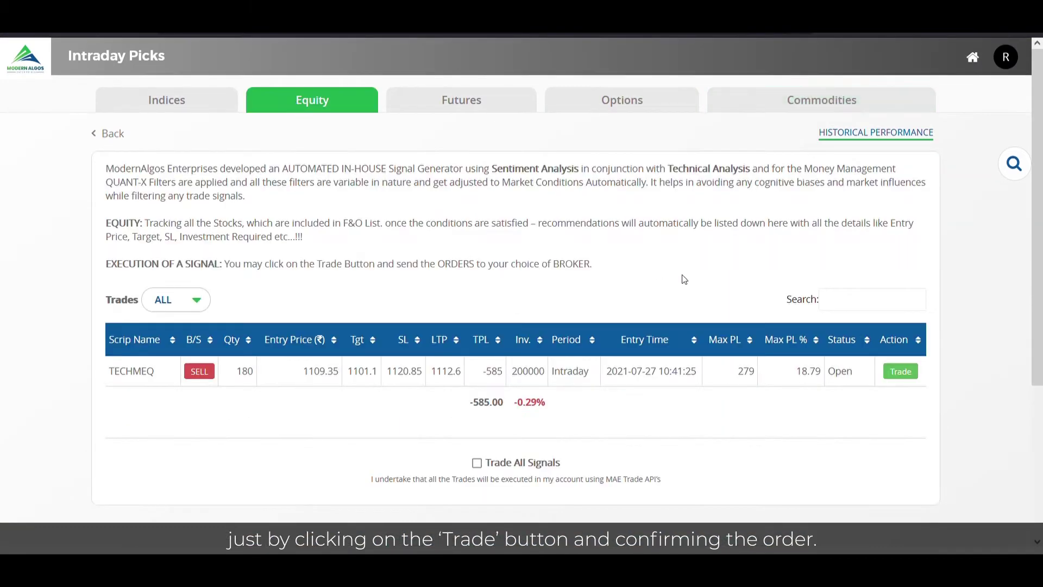
click(910, 375)
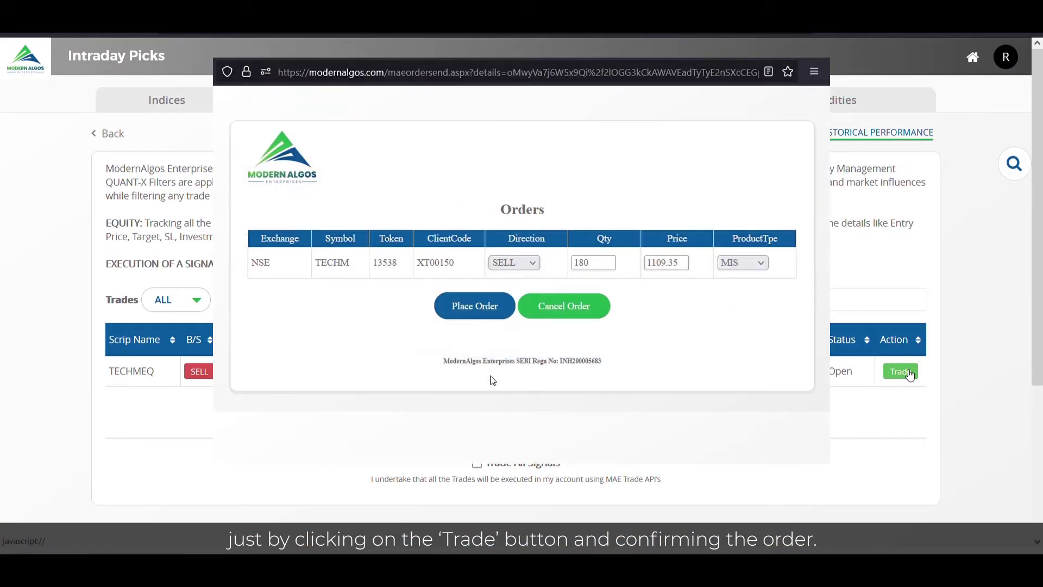
Step: Place the TECHM SELL order for 180 at 1109.35 and review the Order Book
click(476, 306)
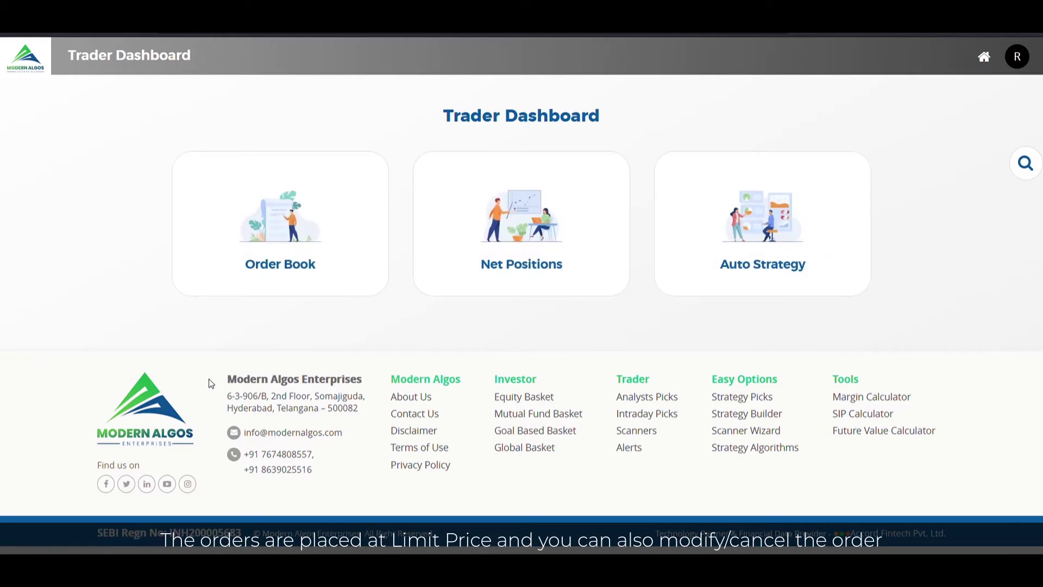
click(280, 228)
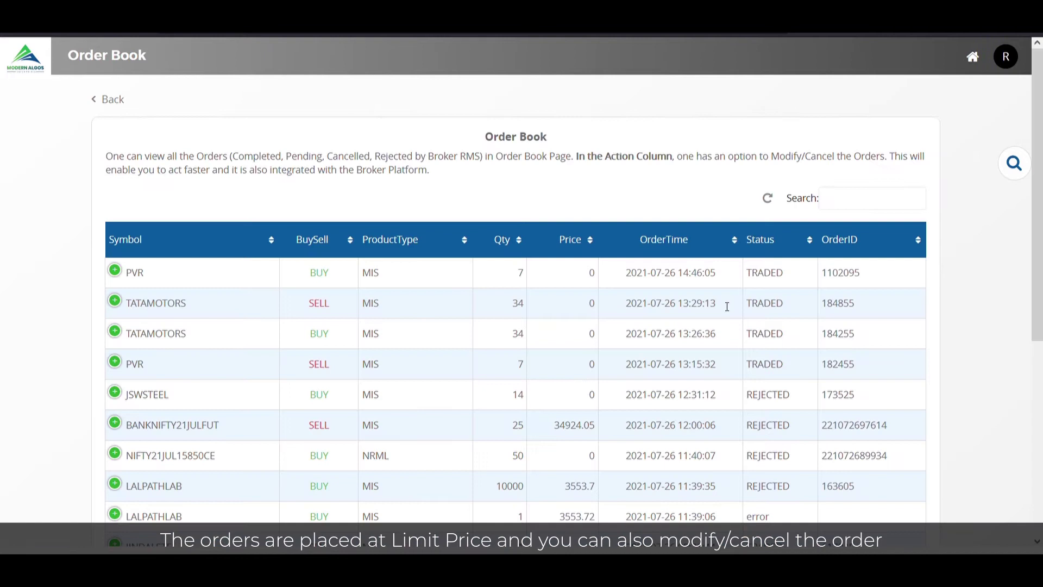
scroll(978, 284, down, 2)
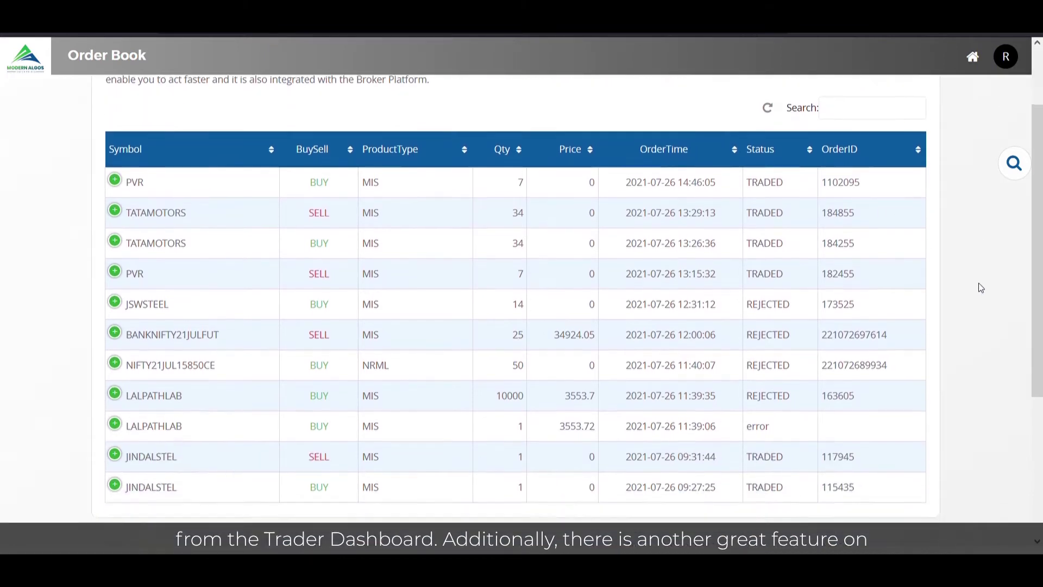
scroll(979, 284, up, 1)
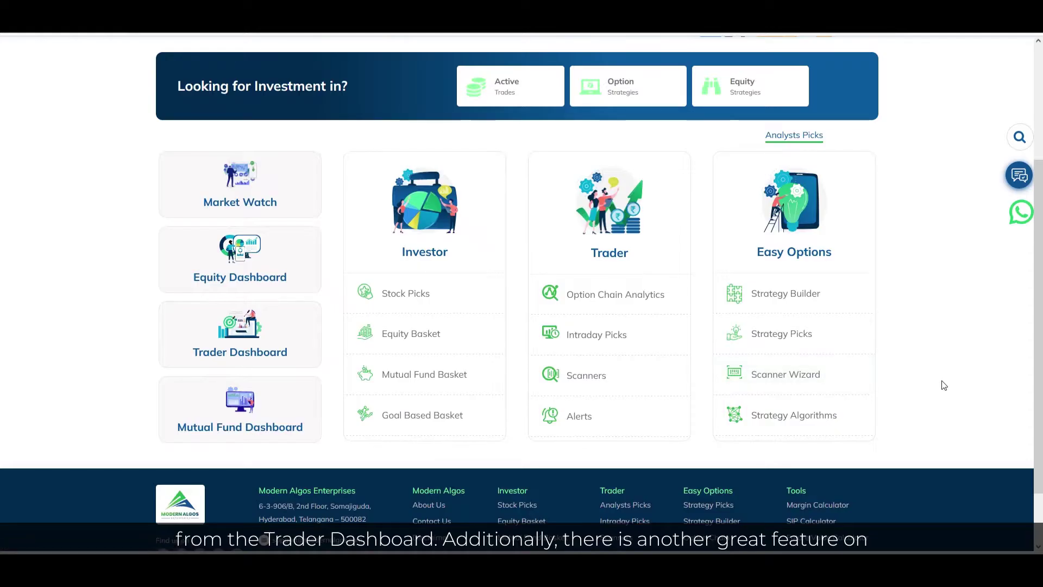
Step: Turn on Auto Trade with Mod Lots 1 for the Futures intraday picks
click(637, 340)
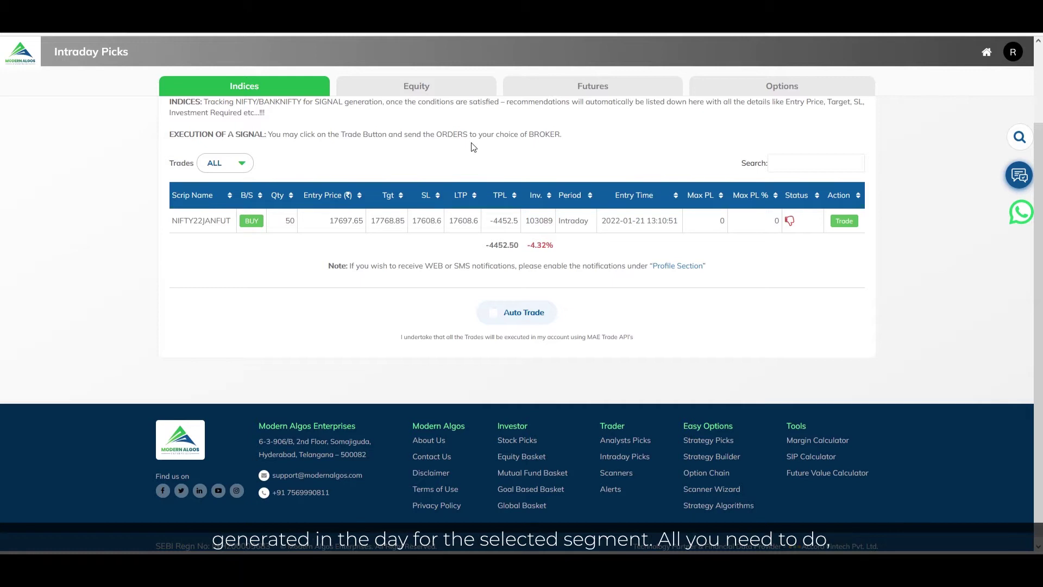
click(598, 95)
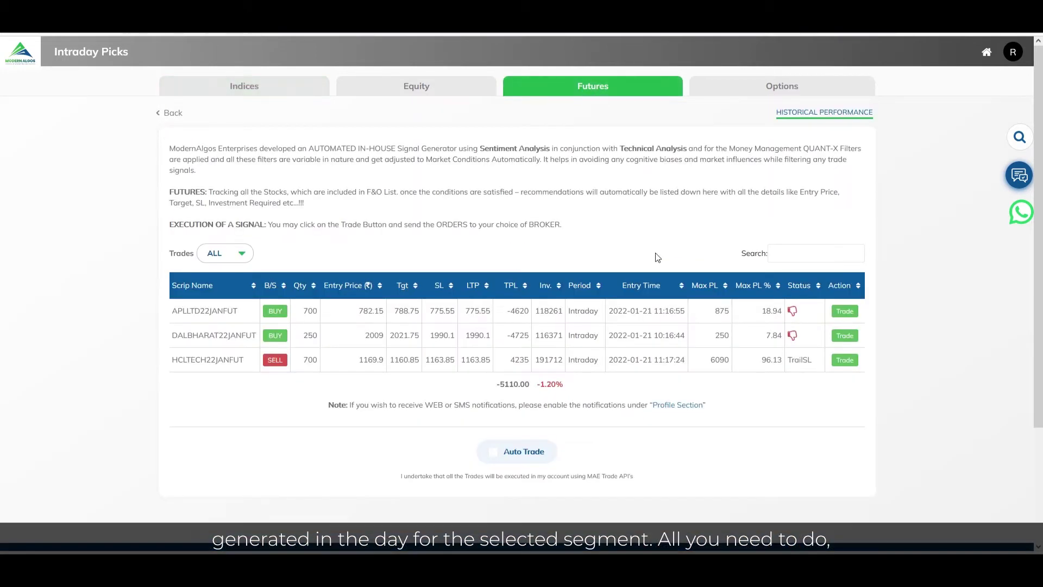
scroll(543, 477, down, 3)
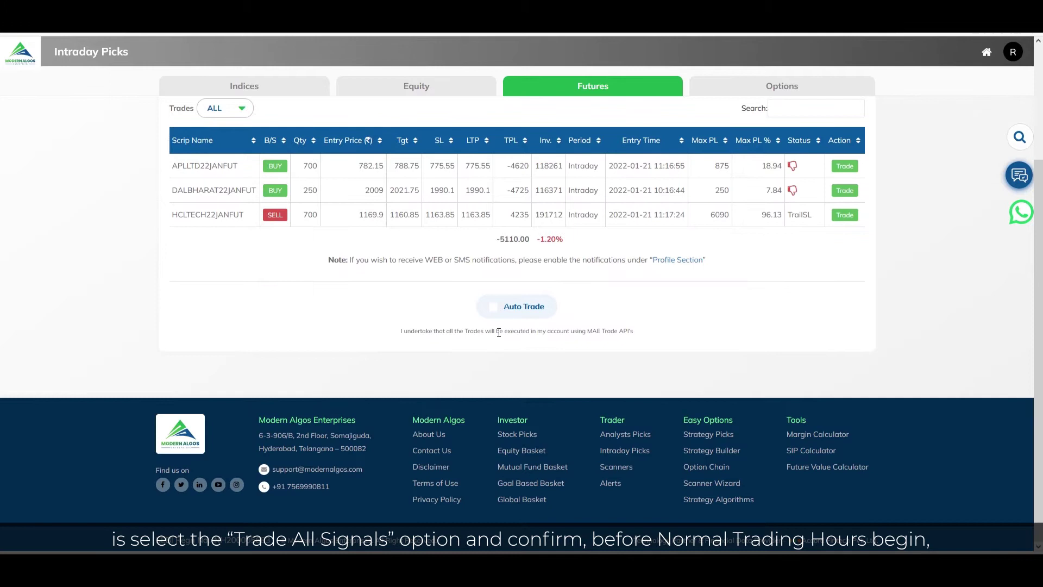
click(497, 310)
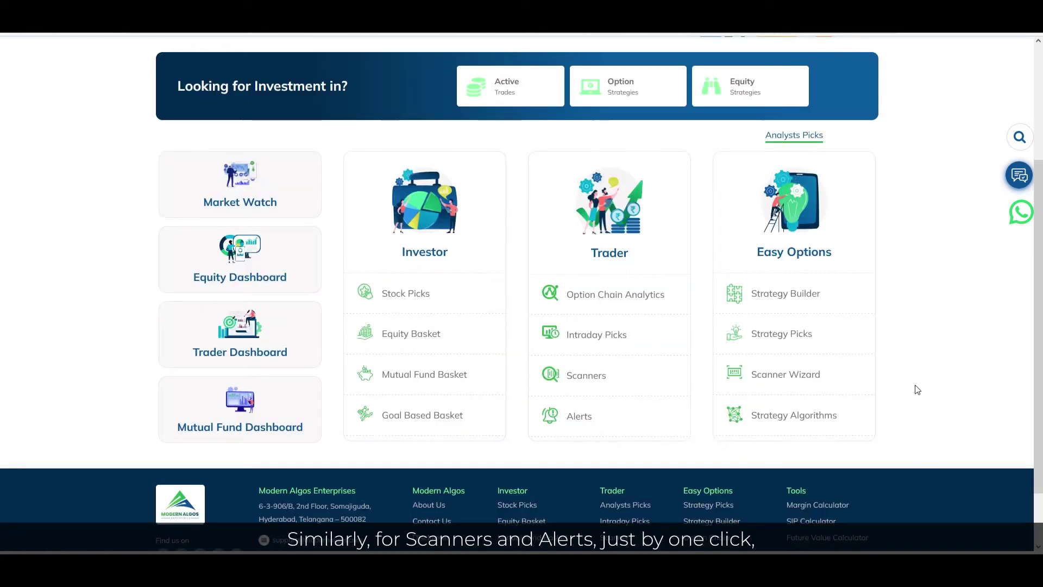
Step: View the Break Out Riders scanner table, then open My Alert Dashboard
click(630, 381)
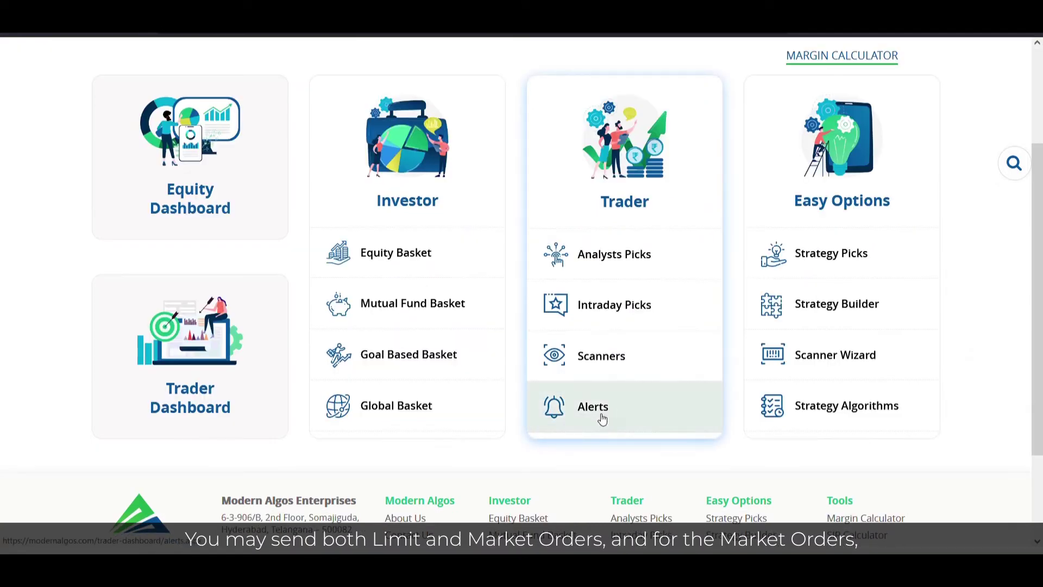
click(603, 416)
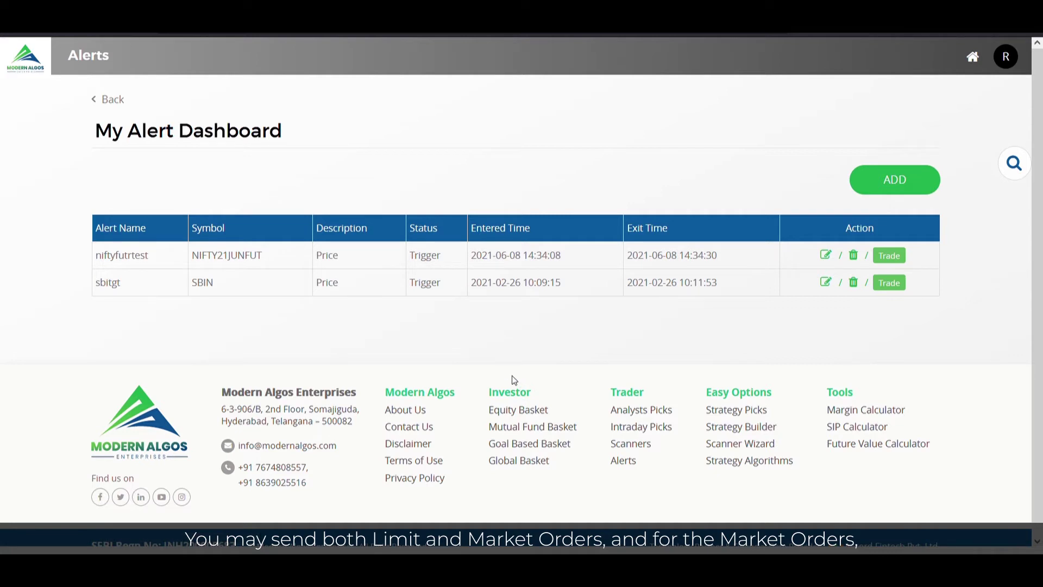
Step: Open a BUY 1 SBIN order from an alert and select its Price to enter 0.00
click(895, 257)
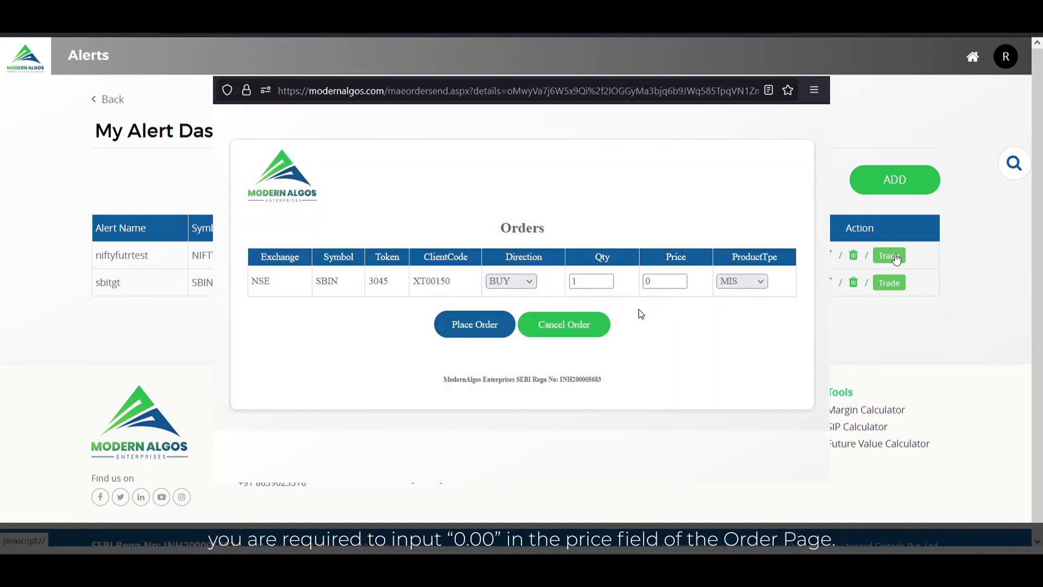
drag(669, 286, 629, 286)
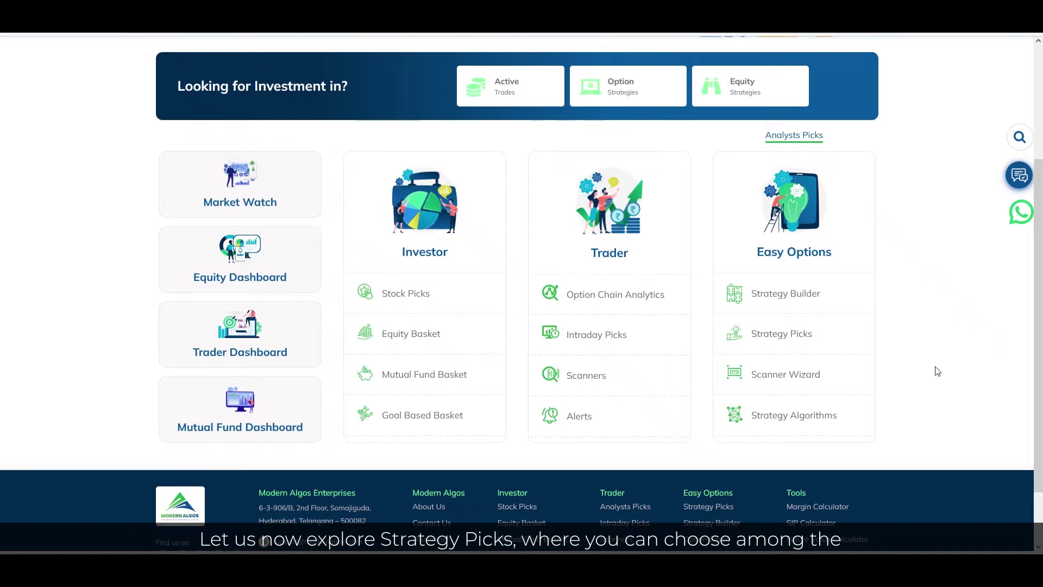
Step: Place the COLPAL BullCallSpread pick's two-leg order from Strategy Picks and scroll the Order Book
click(804, 333)
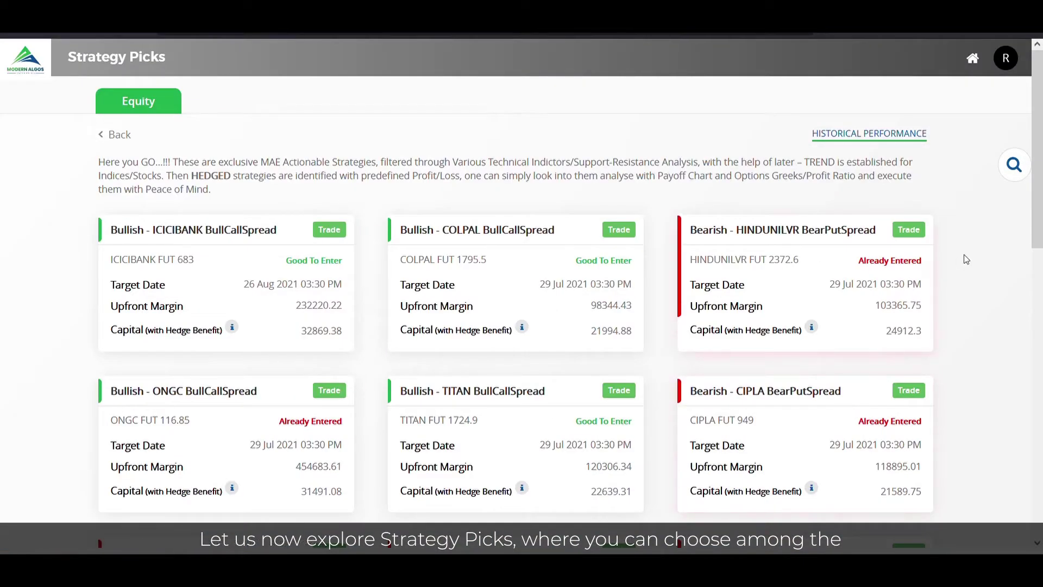
scroll(965, 266, down, 4)
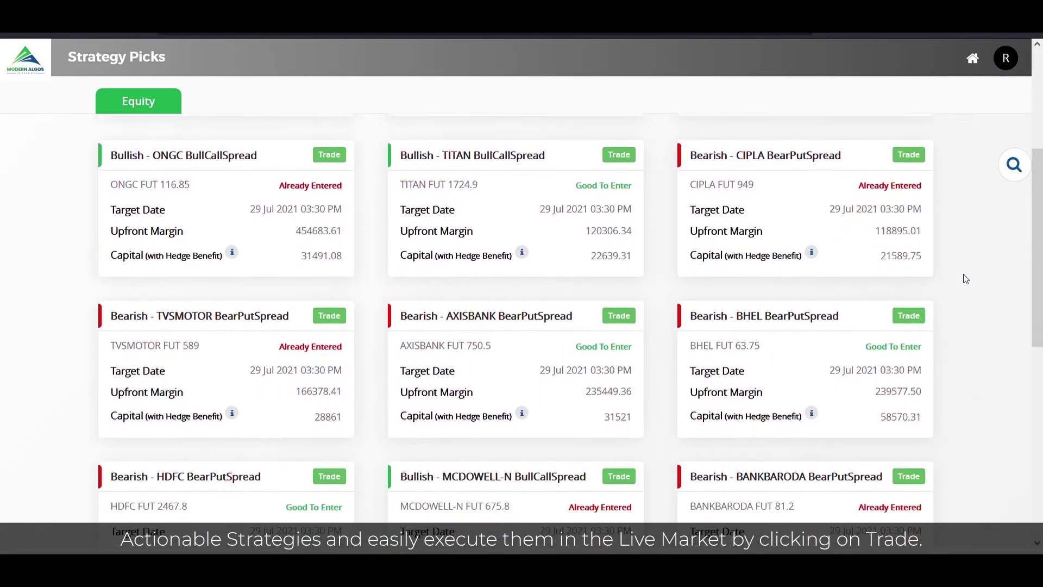
scroll(965, 278, down, 5)
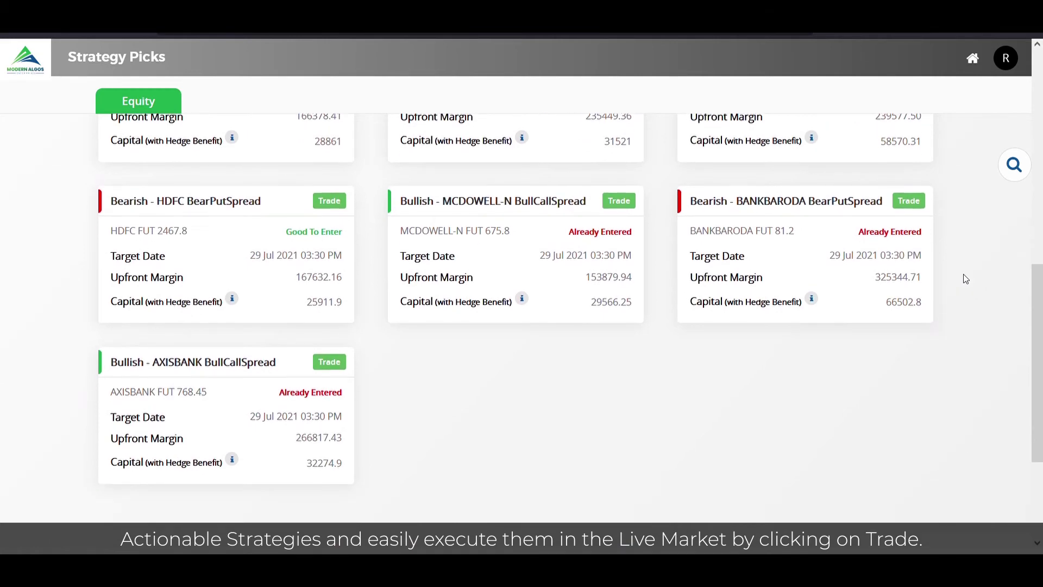
scroll(963, 274, up, 9)
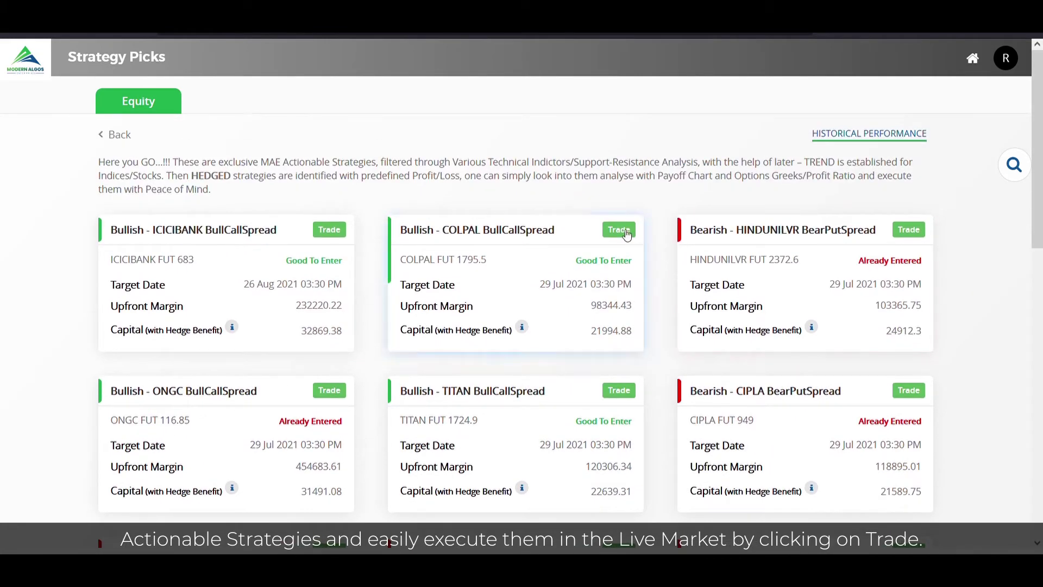
click(626, 233)
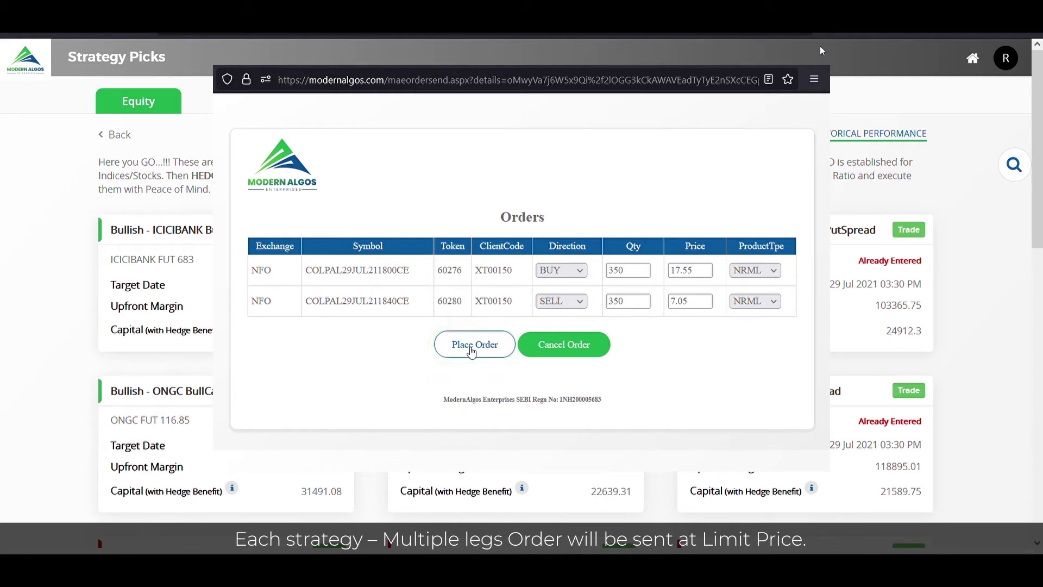
click(472, 352)
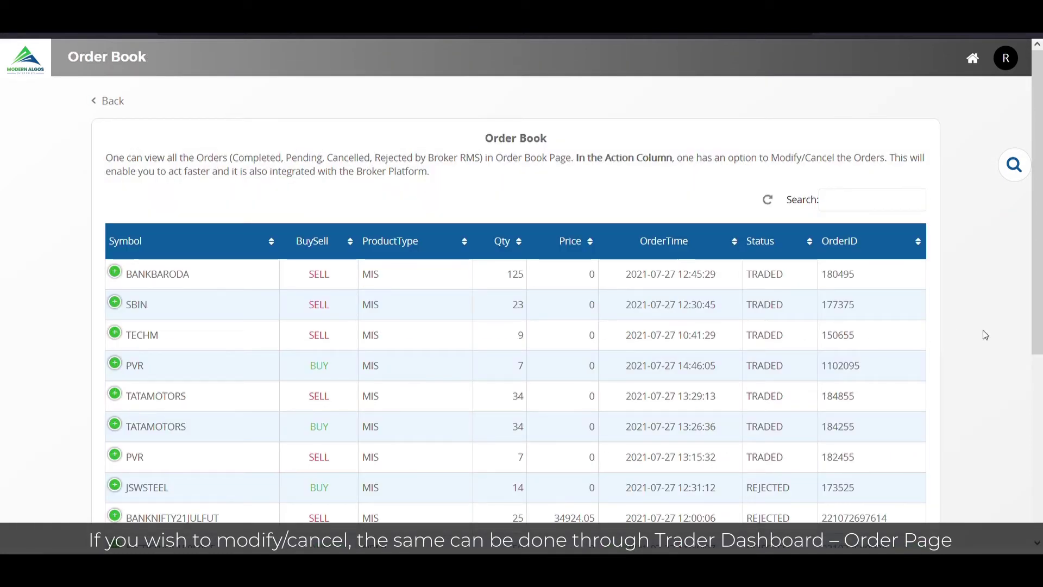
scroll(982, 330, down, 2)
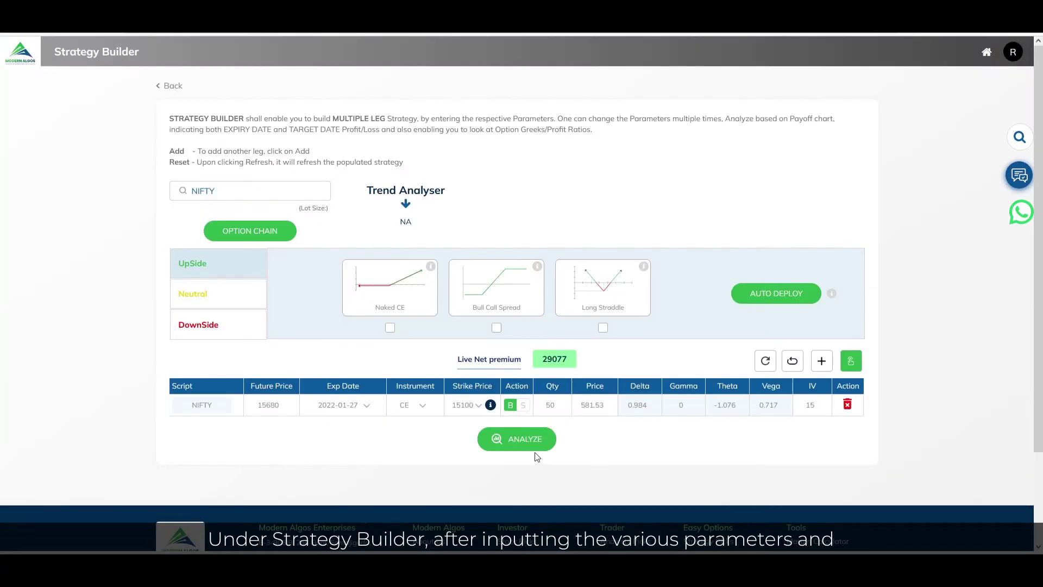
Step: Analyze the NIFTY 15100 CE strategy's payoff and choose Auto Trade at Net Premium Payable 29077
click(501, 440)
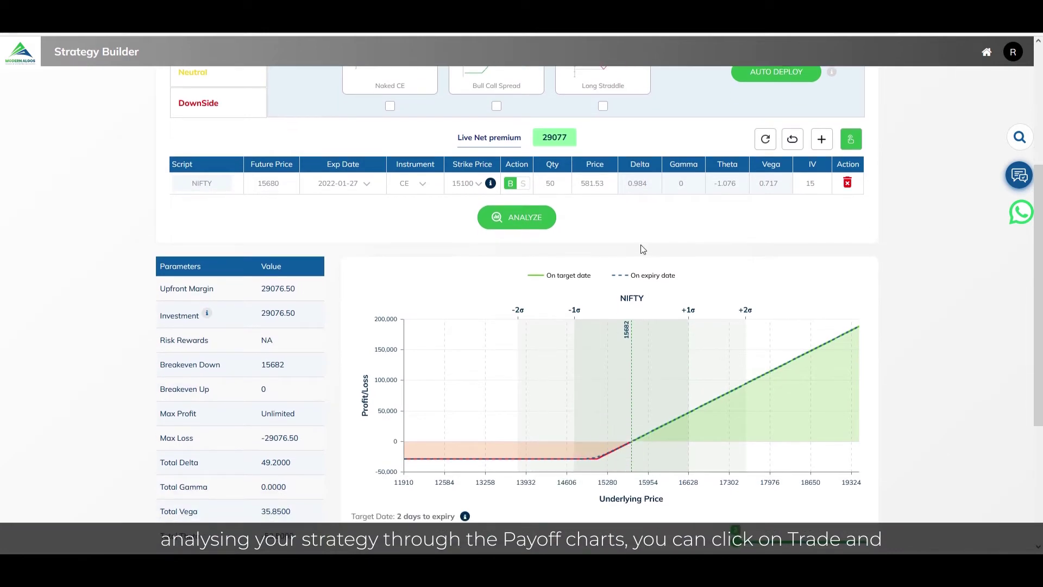
scroll(640, 244, up, 3)
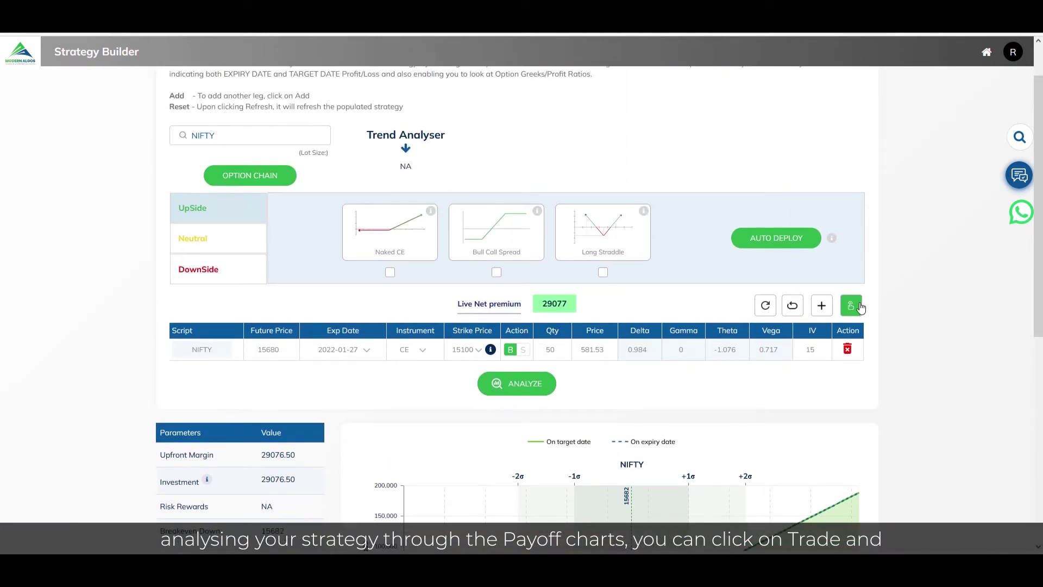
click(858, 306)
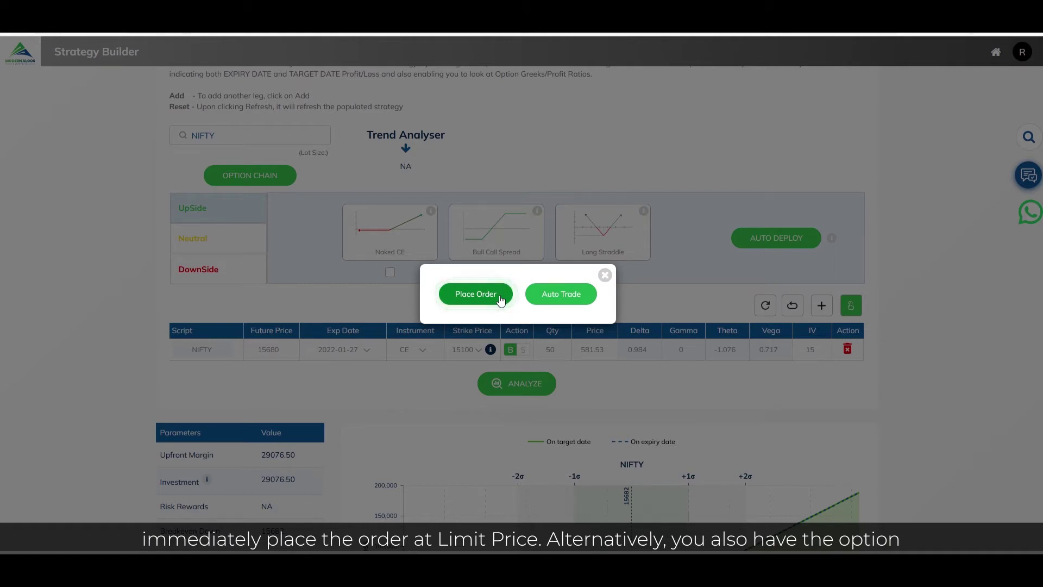
click(575, 297)
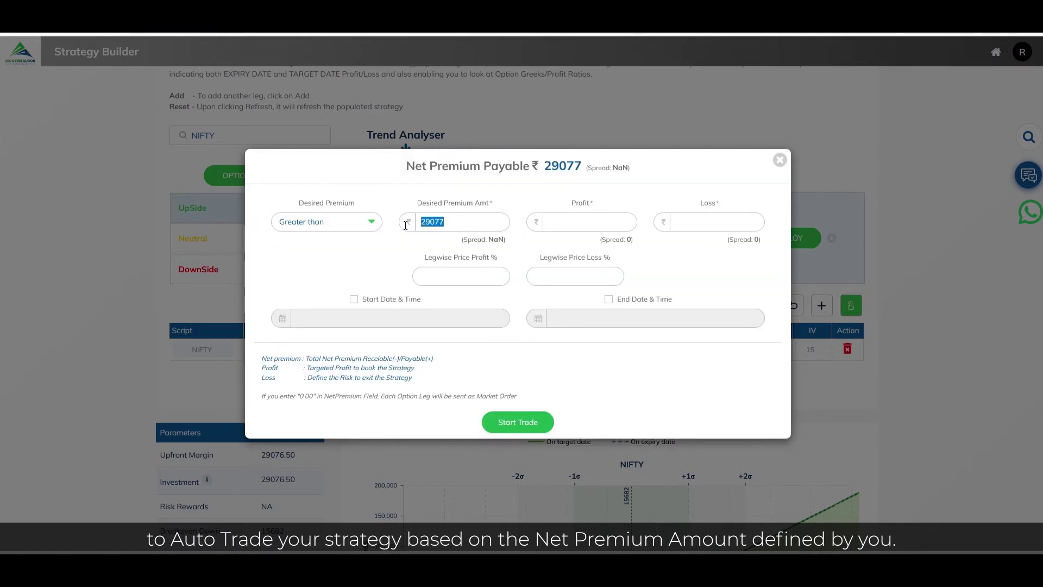
Step: Start and confirm auto trading of the NIFTY strategy at desired premium greater than 29077
click(497, 346)
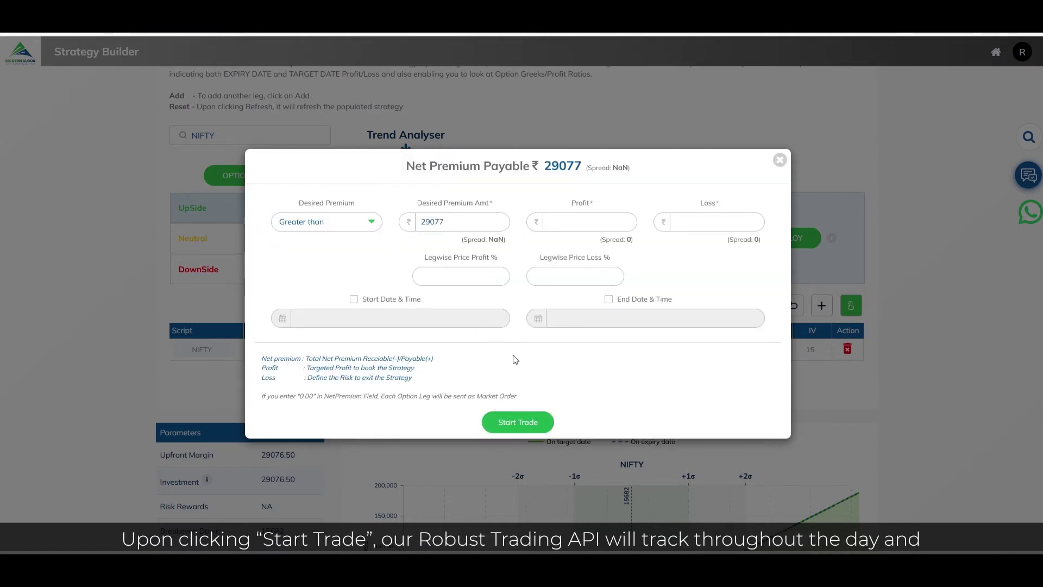
click(516, 423)
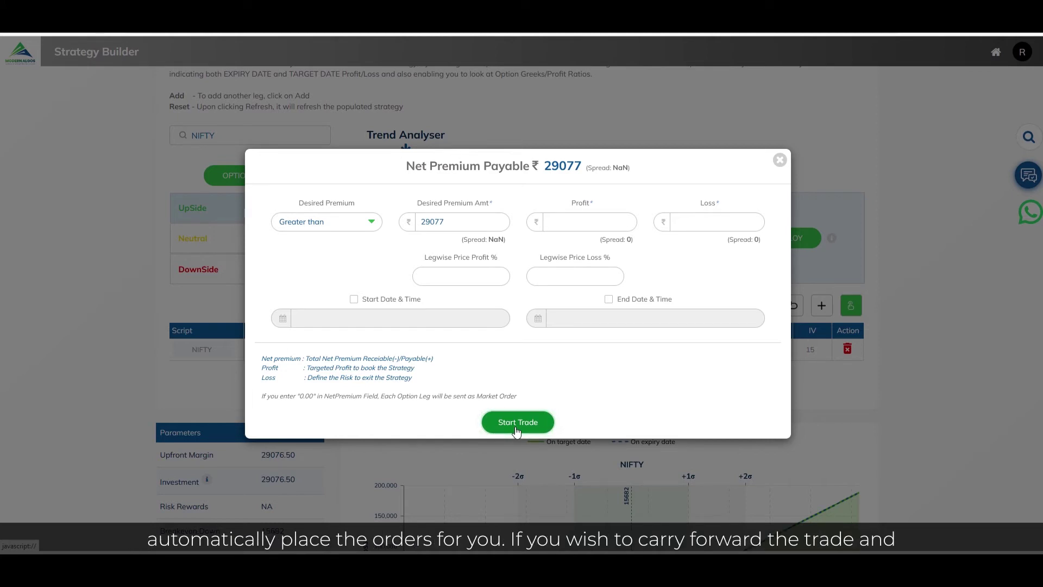
click(516, 431)
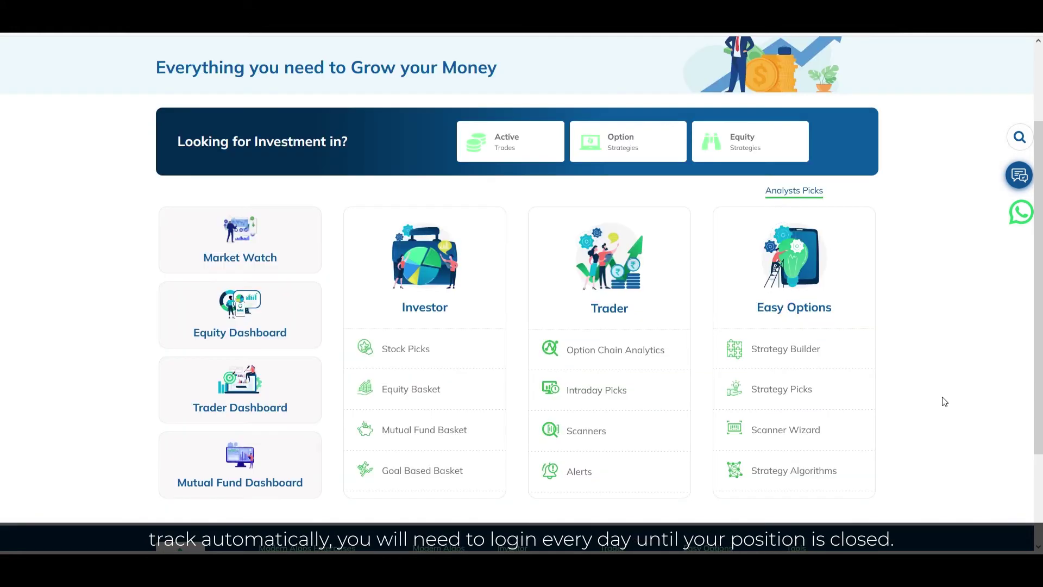
scroll(944, 401, down, 2)
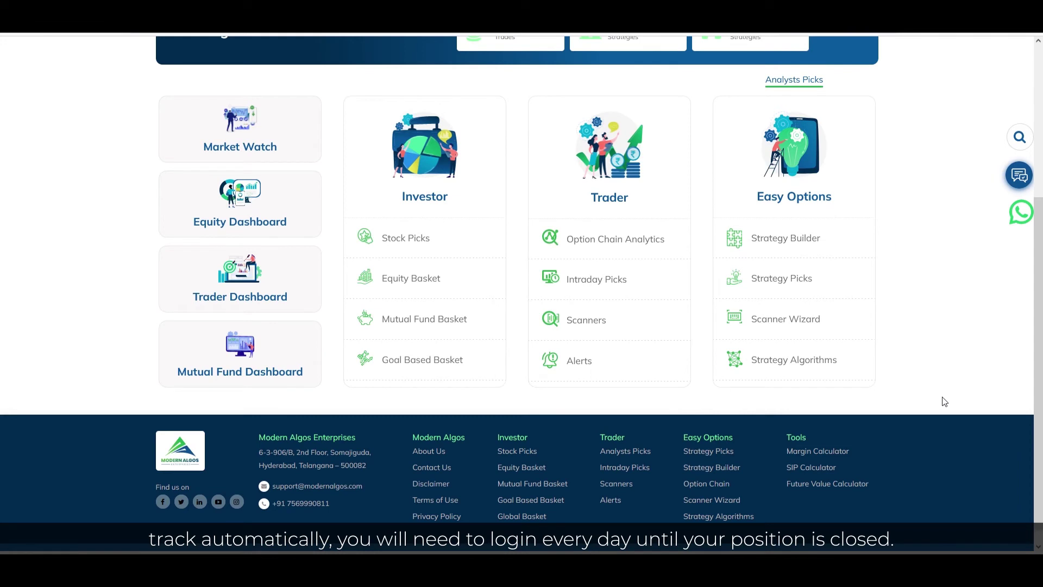
click(245, 295)
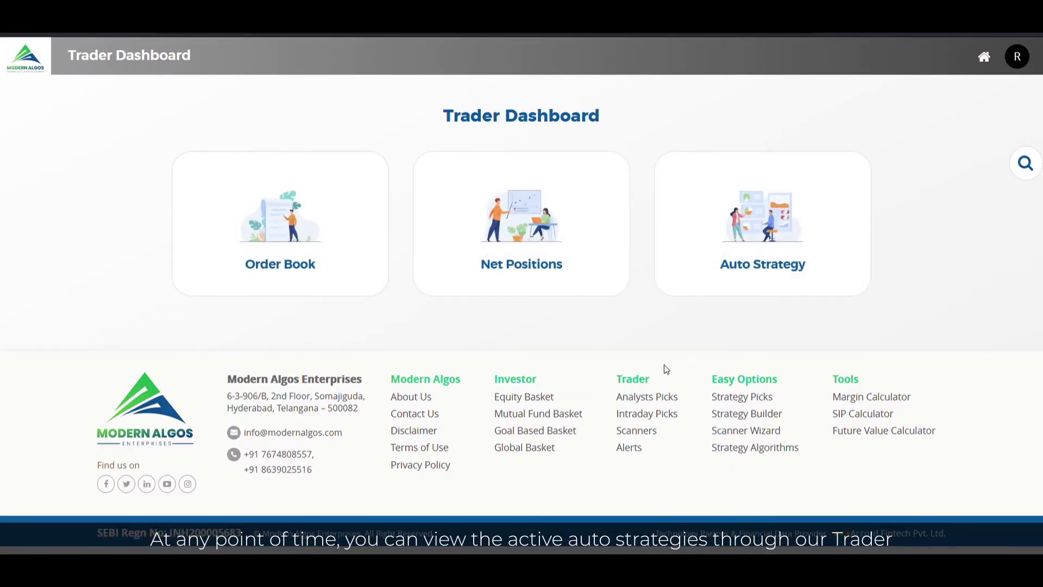
click(762, 258)
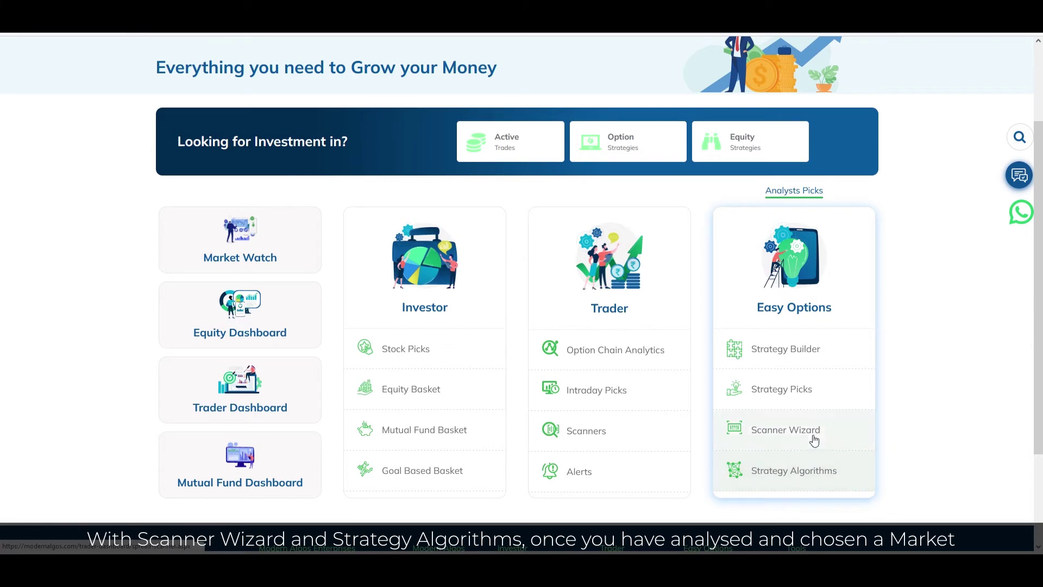
Step: Analyze the first Scanner Wizard condor, then generate BULLISH BULLCALLSPREAD trades in Strategy Algorithms
click(813, 434)
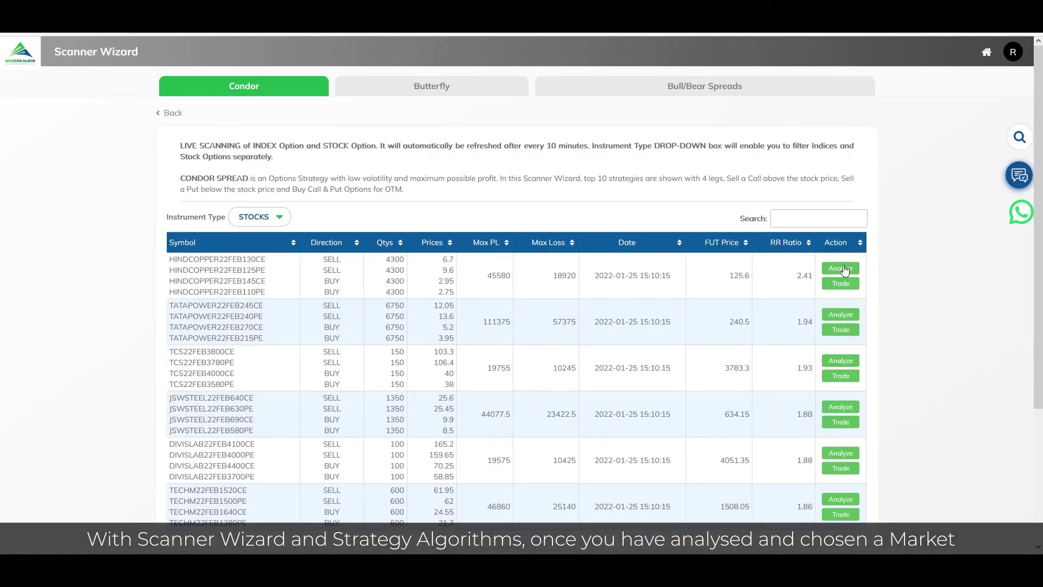
click(841, 269)
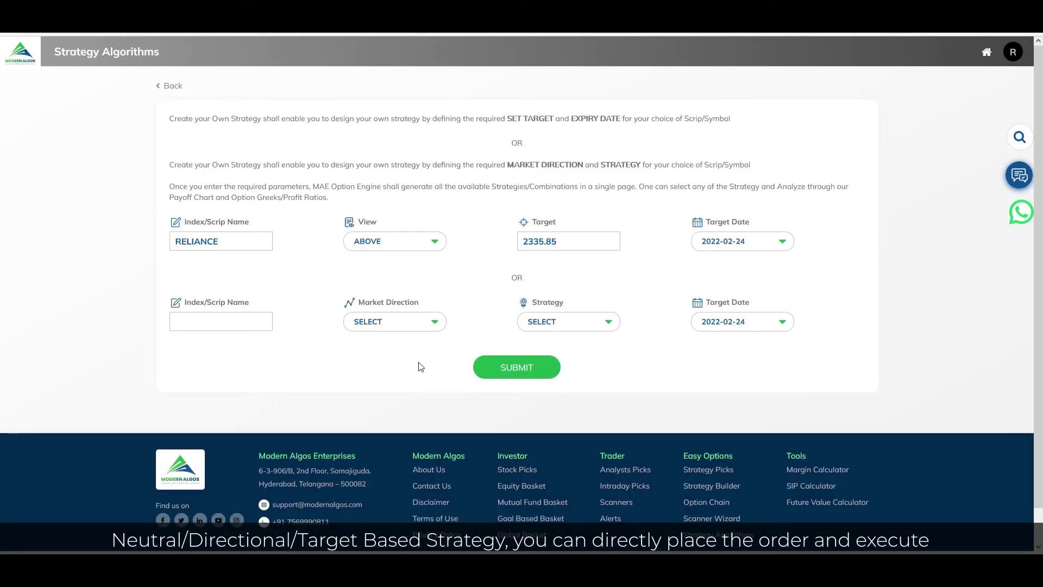
click(414, 327)
click(398, 357)
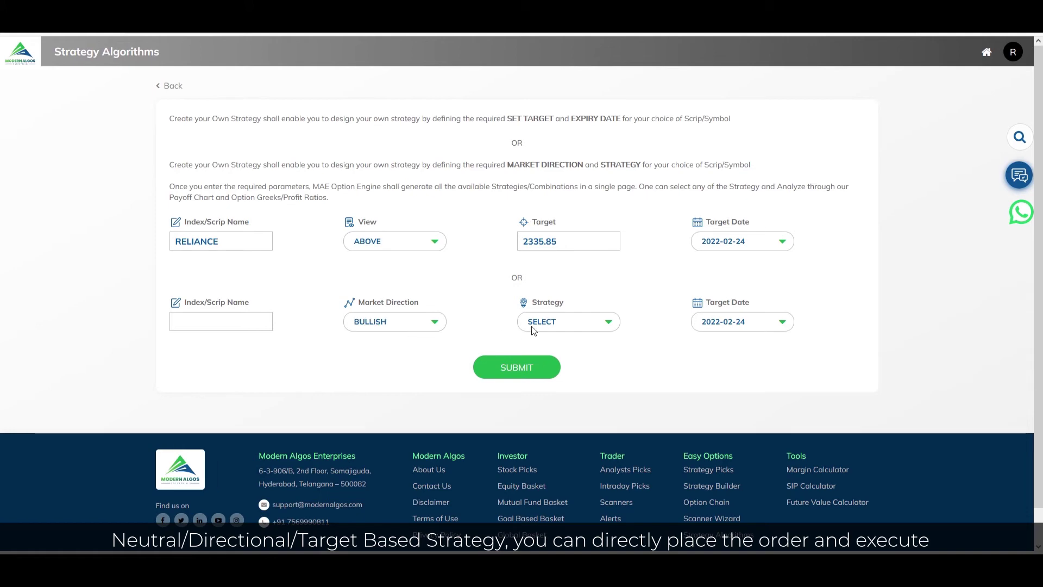
click(516, 367)
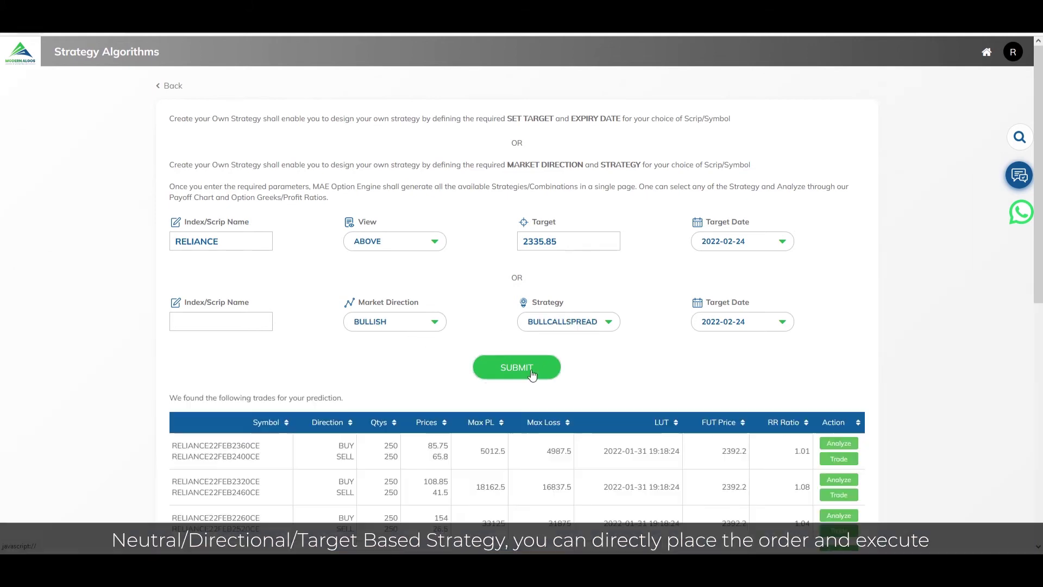
Step: Load the first result, the HINDCOPPER strategy, into the Strategy Analyzer and place its order
click(841, 443)
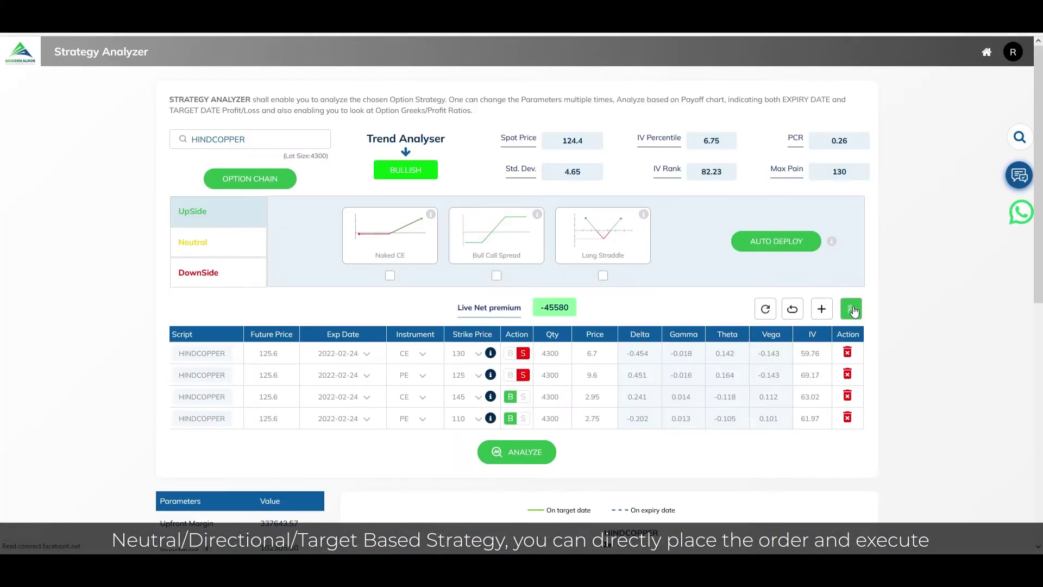
click(850, 308)
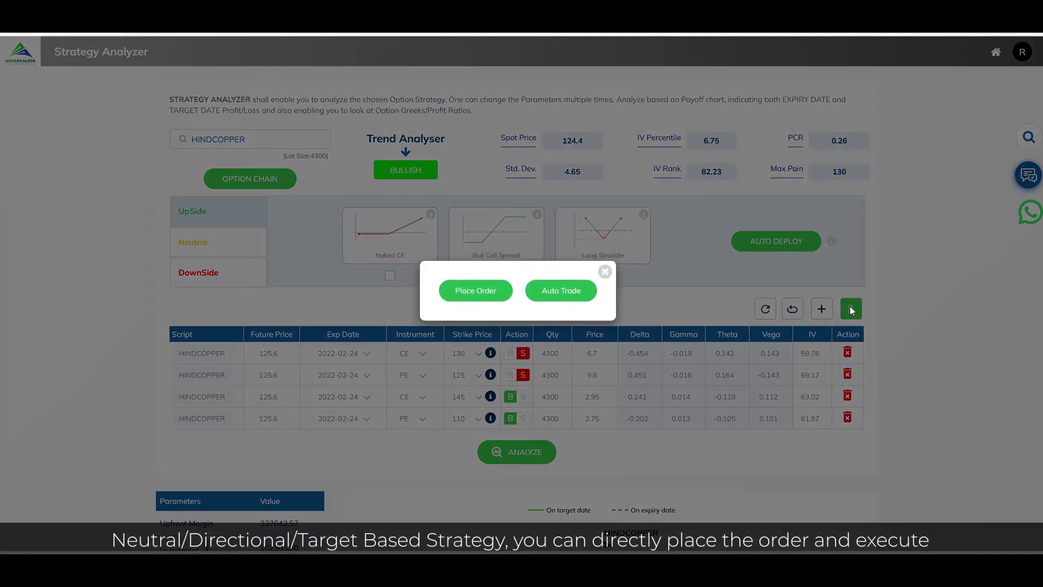
click(476, 300)
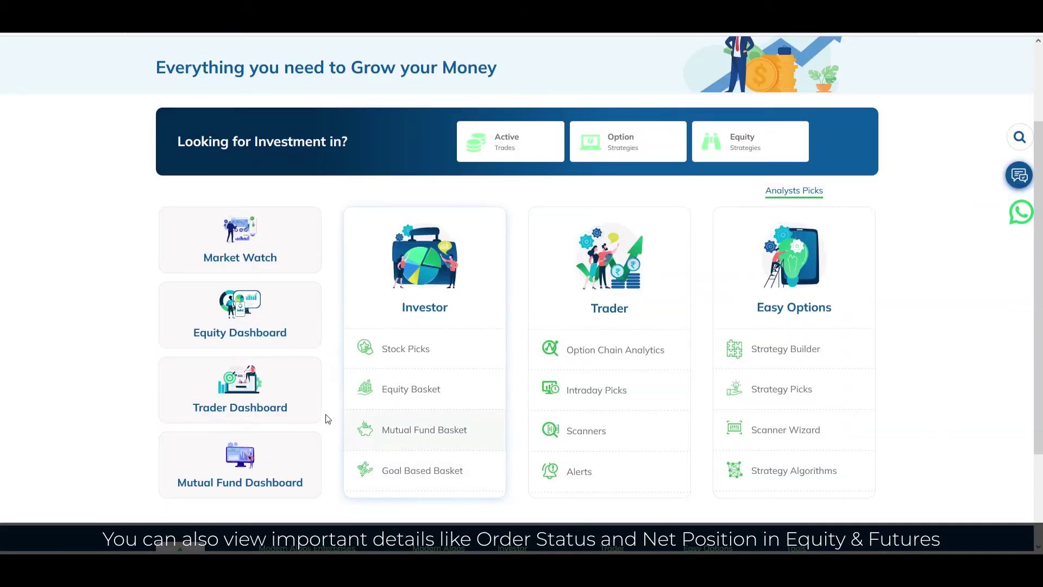
Step: Review Net Positions in the Trader Dashboard, then switch to the Options positions
click(292, 401)
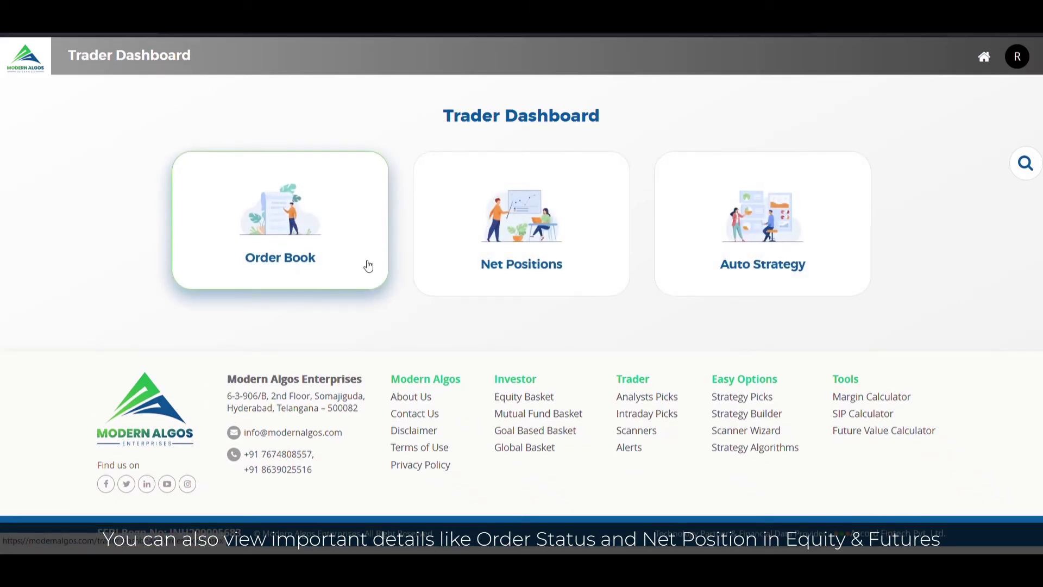
click(499, 247)
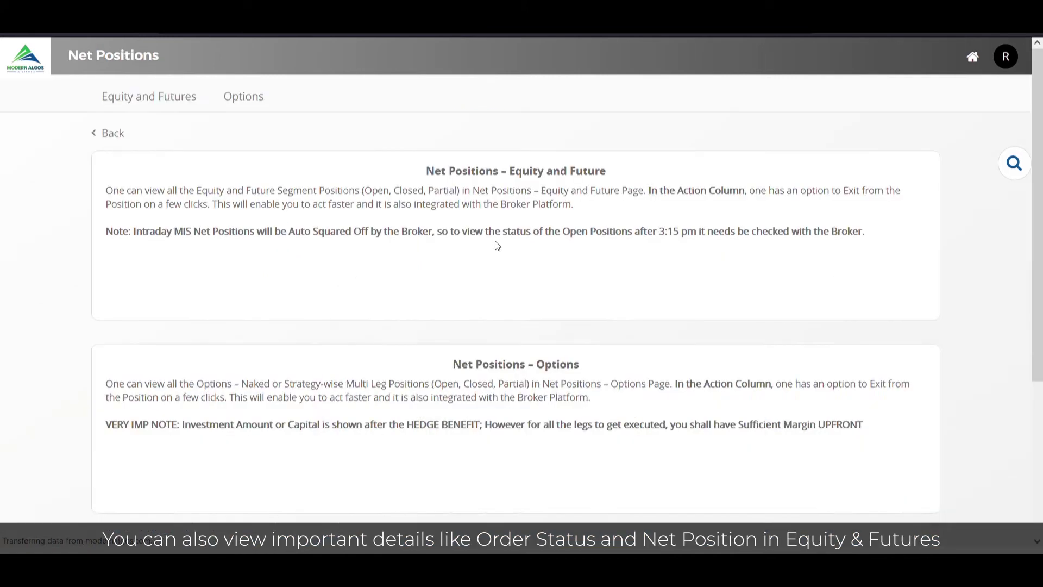
scroll(494, 242, down, 3)
click(247, 98)
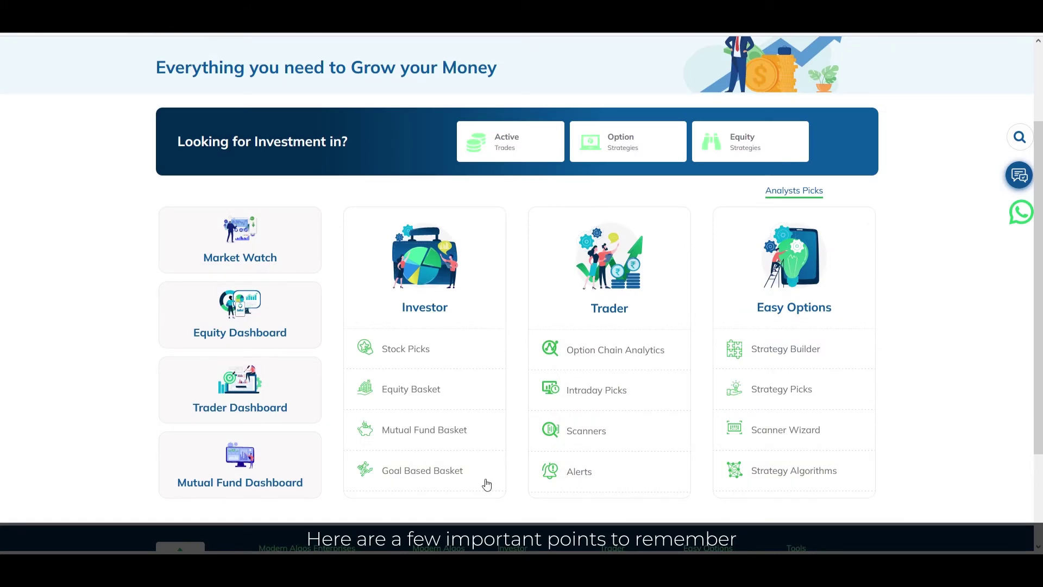
click(289, 400)
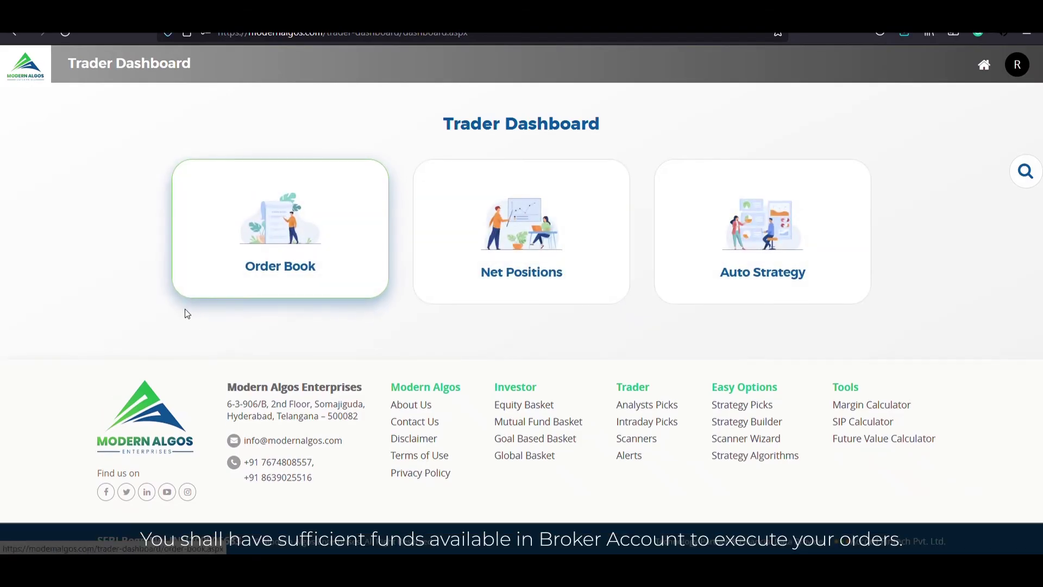
click(281, 245)
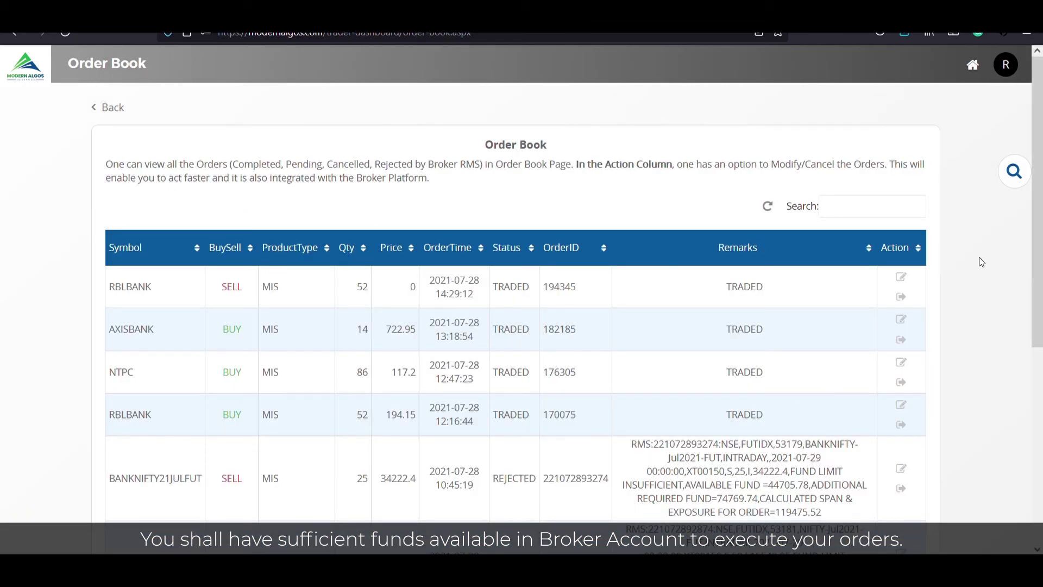
scroll(989, 216, down, 3)
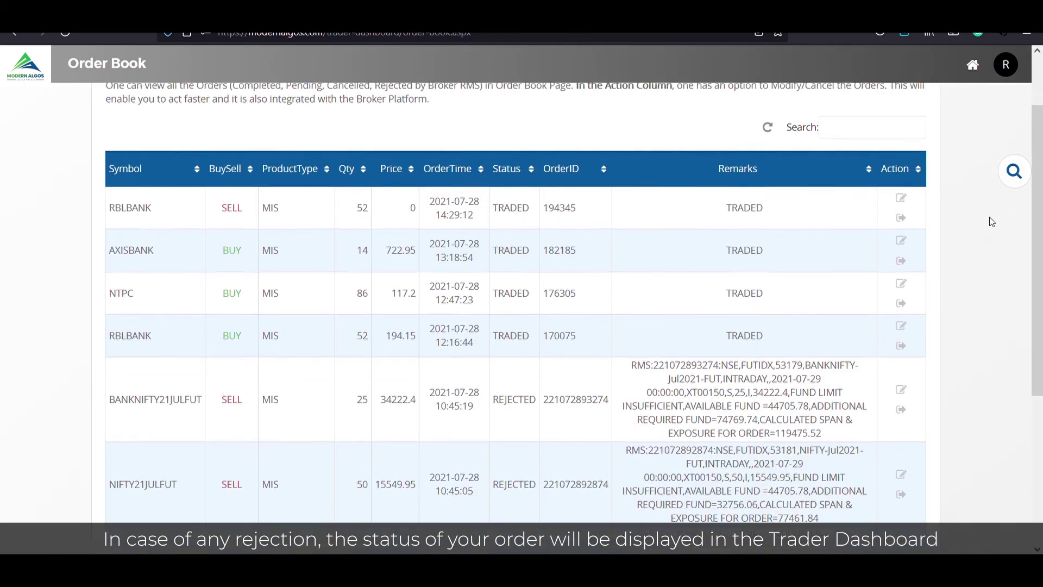